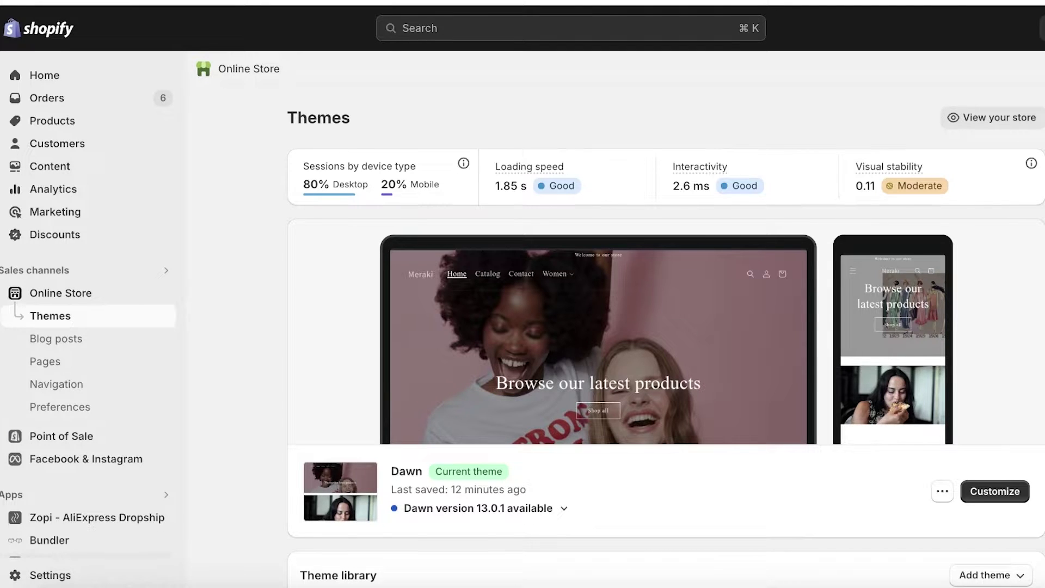
Browse the Dawn customizer's Add section list, then exit back to the Themes page
{"action": "scroll", "coordinate": [667, 318], "scroll_direction": "down", "scroll_amount": 12}
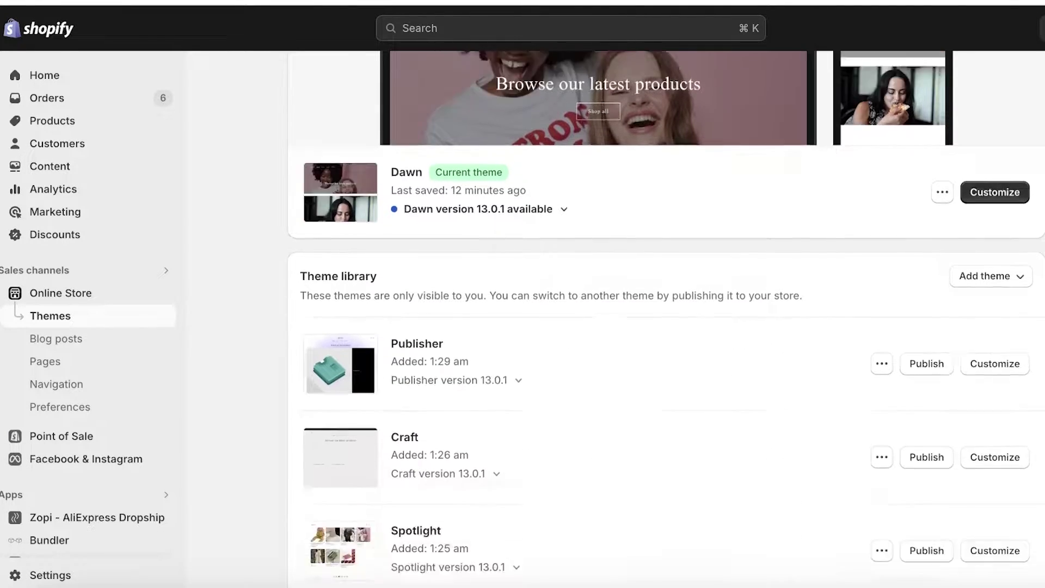
{"action": "scroll", "coordinate": [666, 319], "scroll_direction": "up", "scroll_amount": 8}
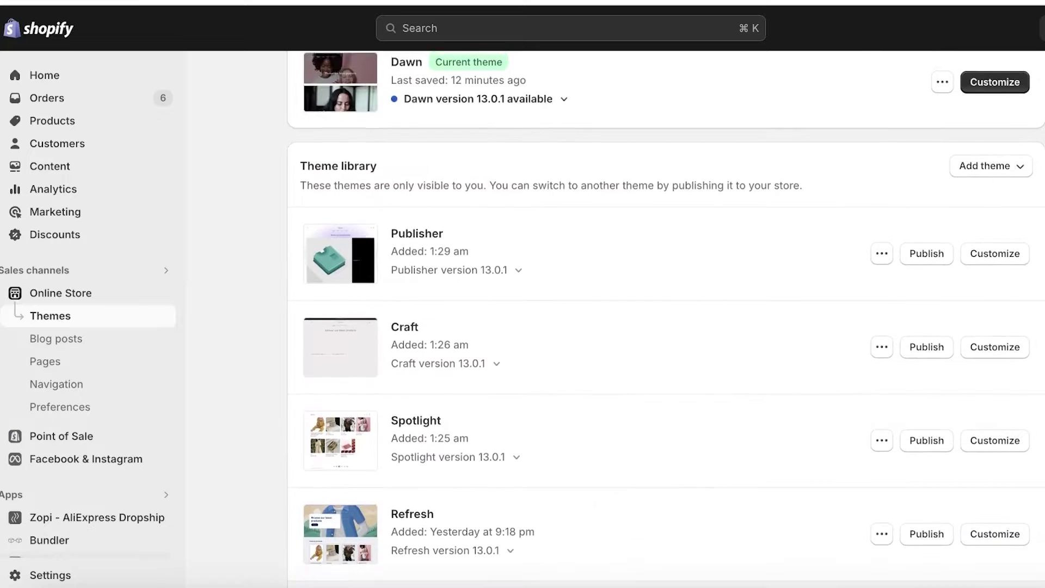
{"action": "scroll", "coordinate": [666, 318], "scroll_direction": "up", "scroll_amount": 4}
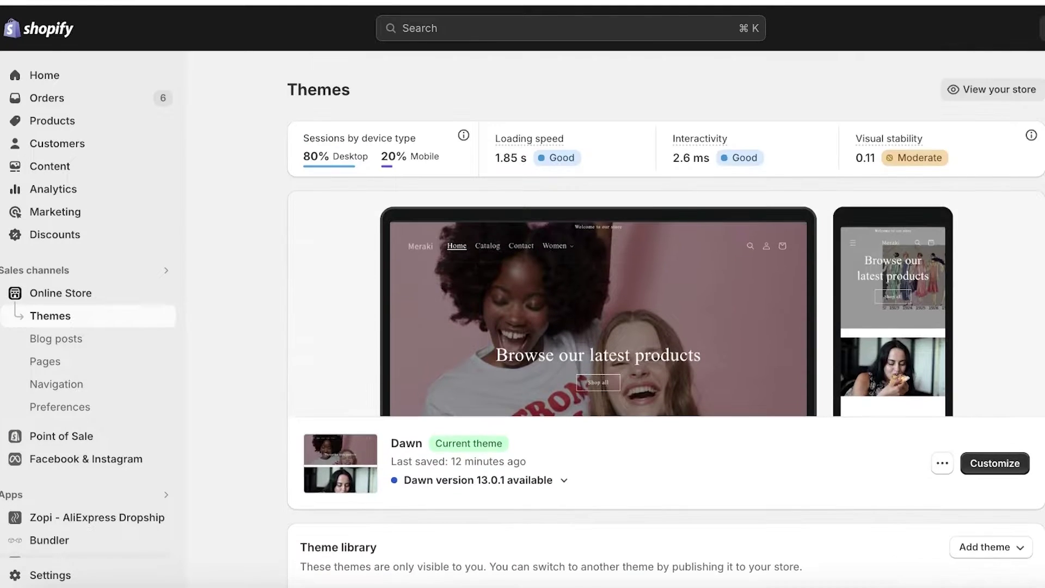
{"action": "left_click", "coordinate": [1016, 468]}
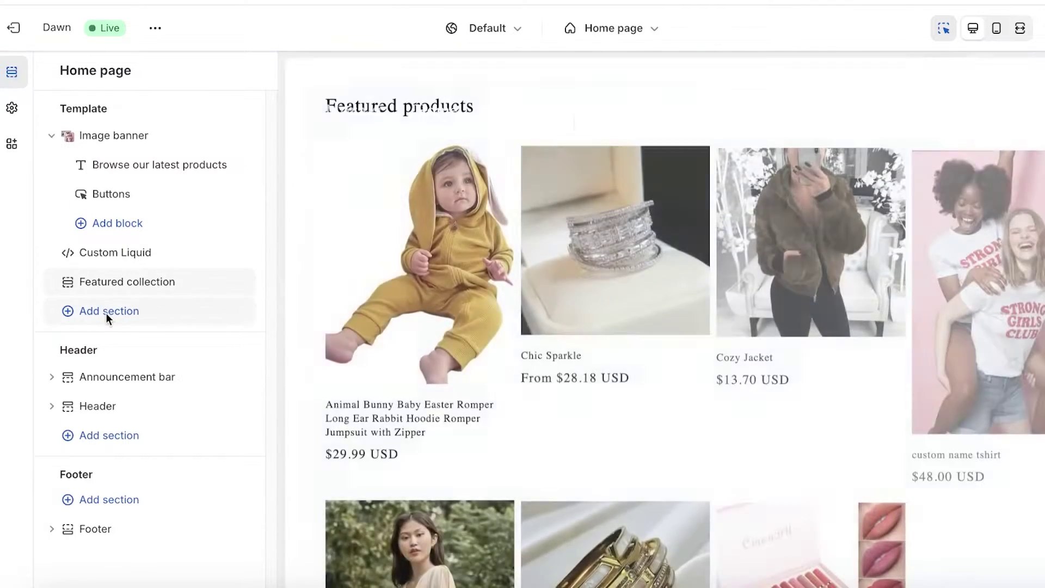
{"action": "left_click", "coordinate": [106, 313]}
{"action": "scroll", "coordinate": [363, 544], "scroll_direction": "down", "scroll_amount": 3}
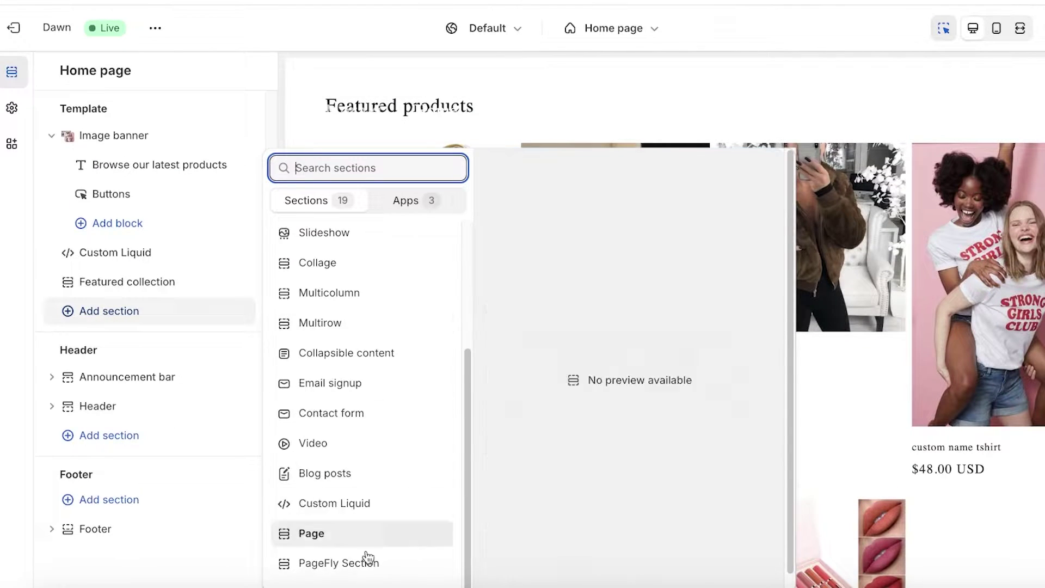
{"action": "scroll", "coordinate": [338, 522], "scroll_direction": "down", "scroll_amount": 1}
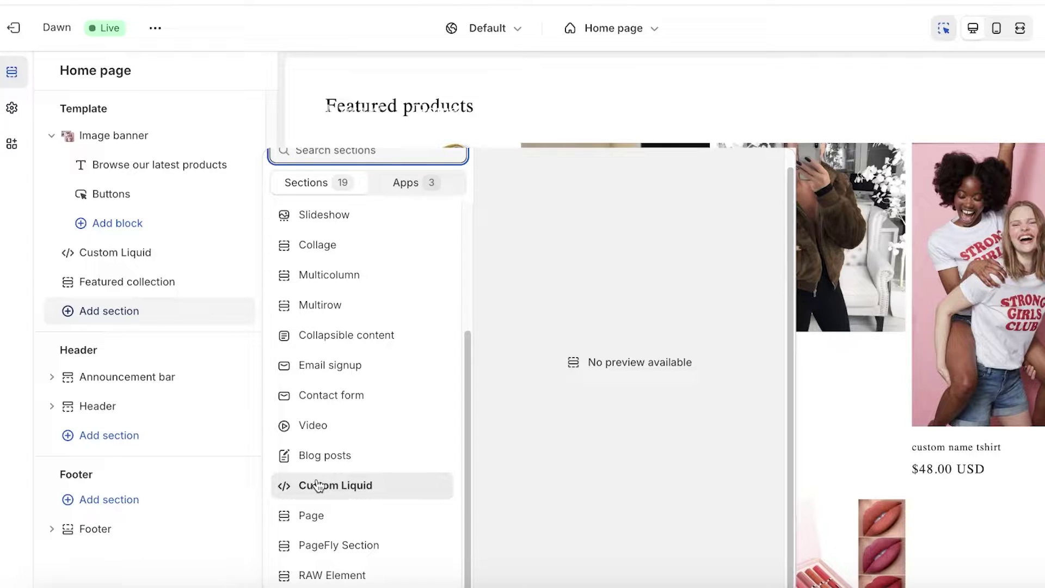
{"action": "left_click", "coordinate": [17, 31]}
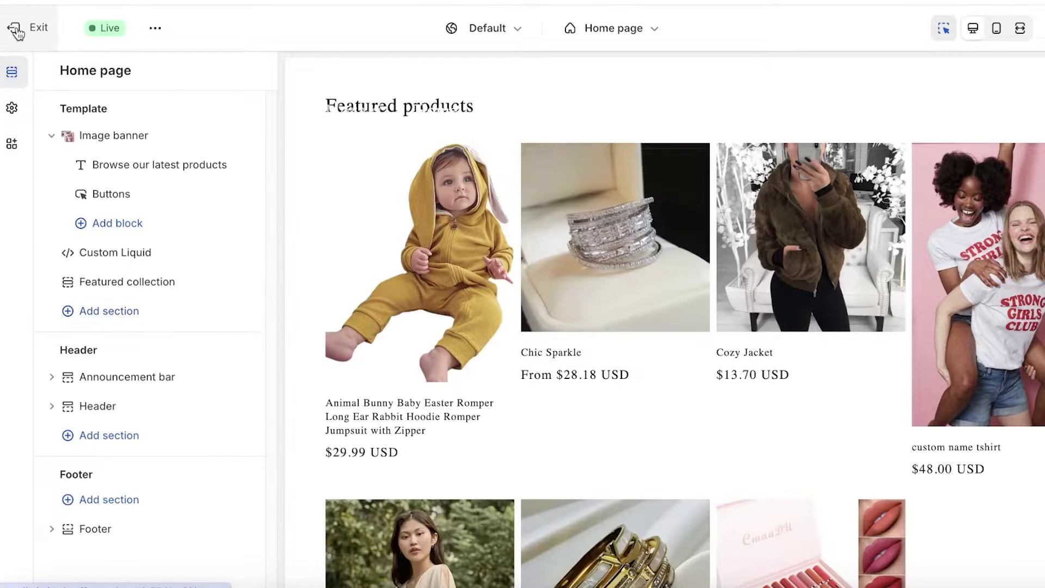
{"action": "left_click", "coordinate": [16, 31]}
Open Dawn's code editor and search the theme files for 'custom liq'
{"action": "scroll", "coordinate": [653, 428], "scroll_direction": "down", "scroll_amount": 5}
{"action": "scroll", "coordinate": [707, 198], "scroll_direction": "up", "scroll_amount": 4}
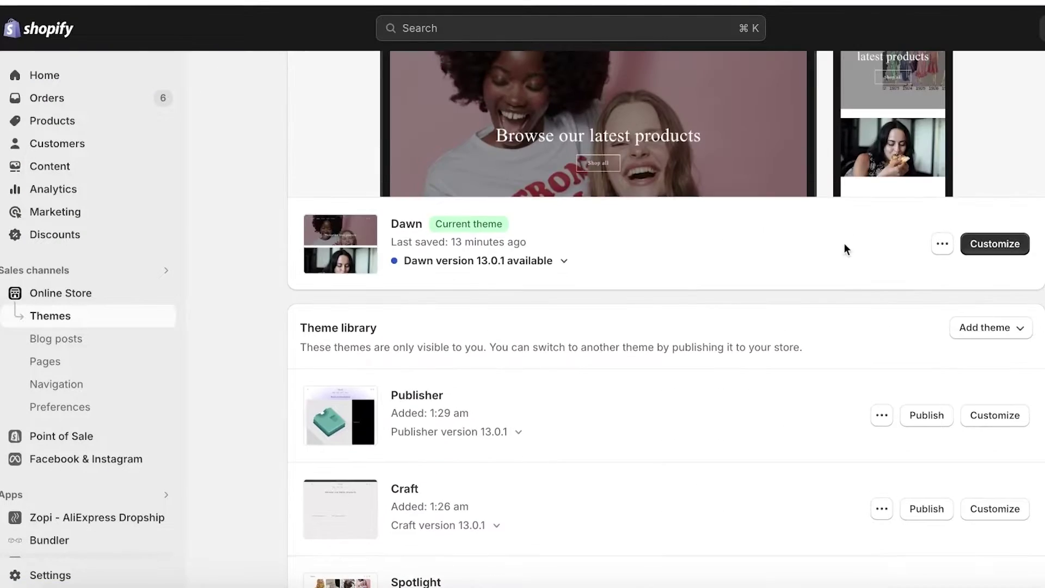
{"action": "left_click", "coordinate": [943, 244]}
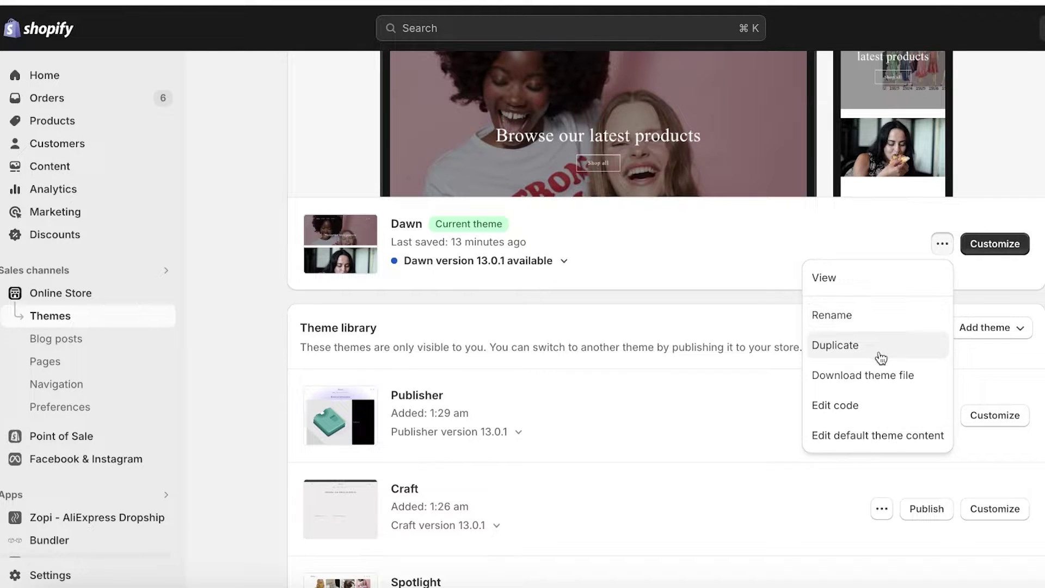
{"action": "left_click", "coordinate": [855, 403]}
{"action": "left_click", "coordinate": [133, 75]}
{"action": "type", "text": "c"}
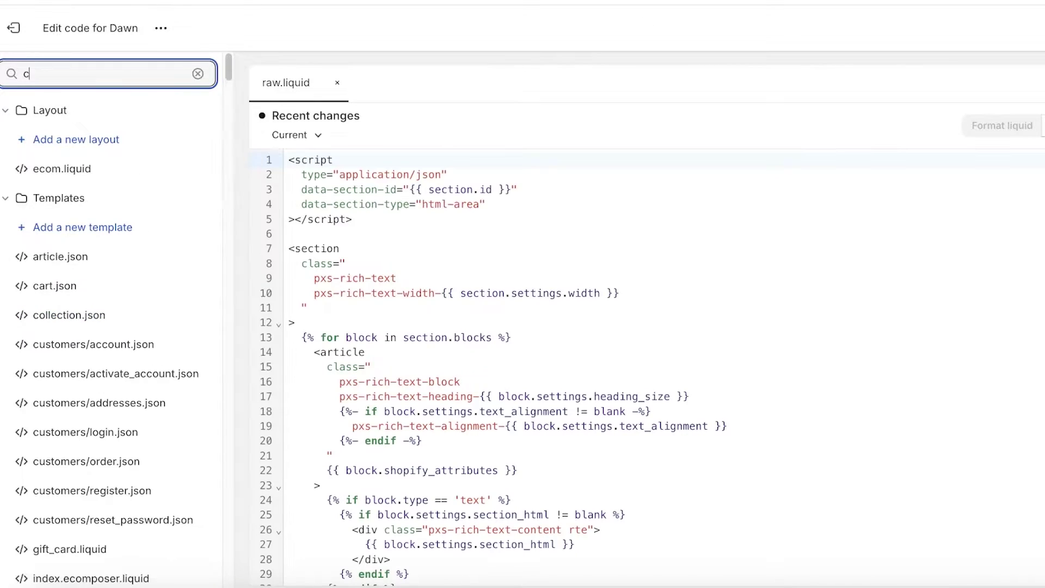
{"action": "type", "text": "ustom liq"}
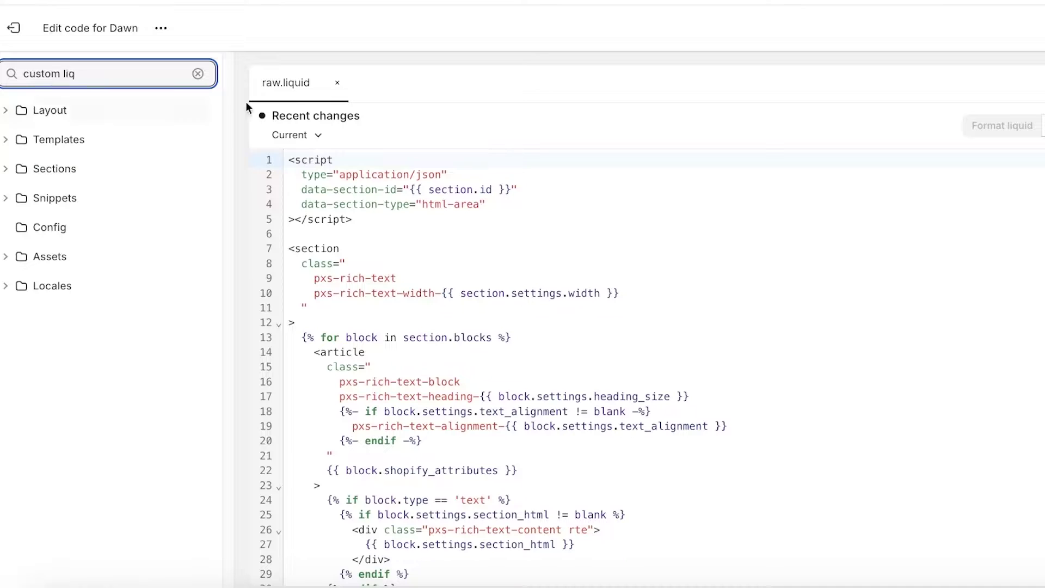
Refine the search to 'custom-liquid', open custom-liquid.liquid and delete the file
{"action": "left_click", "coordinate": [340, 81]}
{"action": "left_click", "coordinate": [136, 73]}
{"action": "key", "text": "BackSpace"}
{"action": "key", "text": "BackSpace"}
{"action": "key", "text": "BackSpace"}
{"action": "key", "text": "BackSpace"}
{"action": "type", "text": "-"}
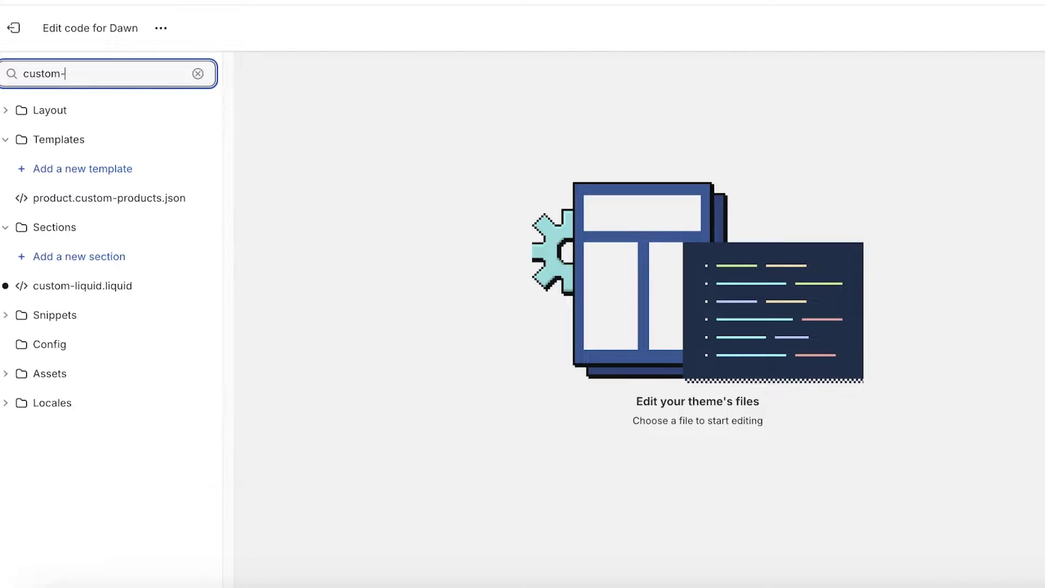
{"action": "type", "text": "liquid"}
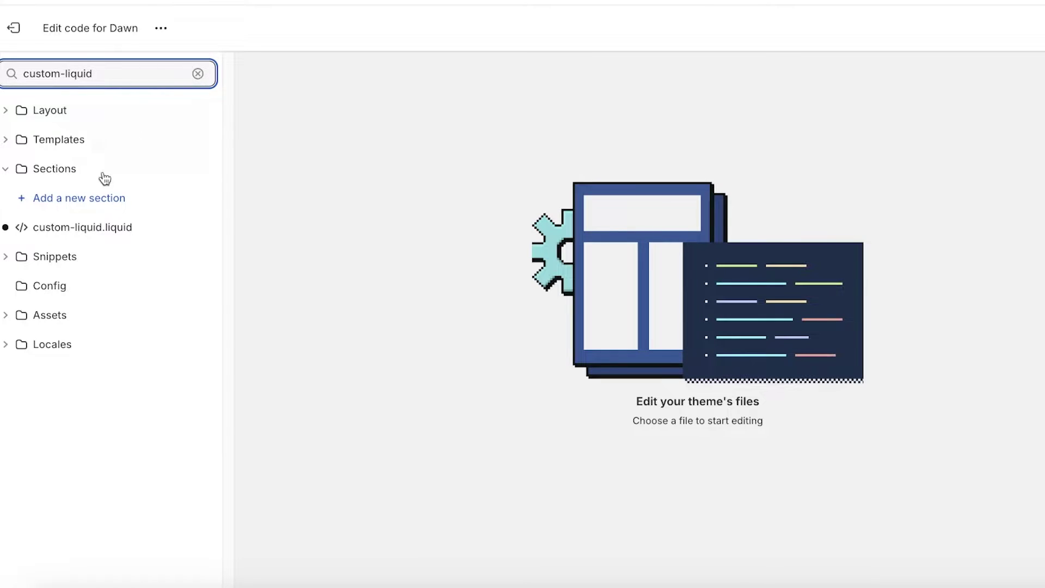
{"action": "left_click", "coordinate": [81, 227]}
{"action": "left_click", "coordinate": [183, 227]}
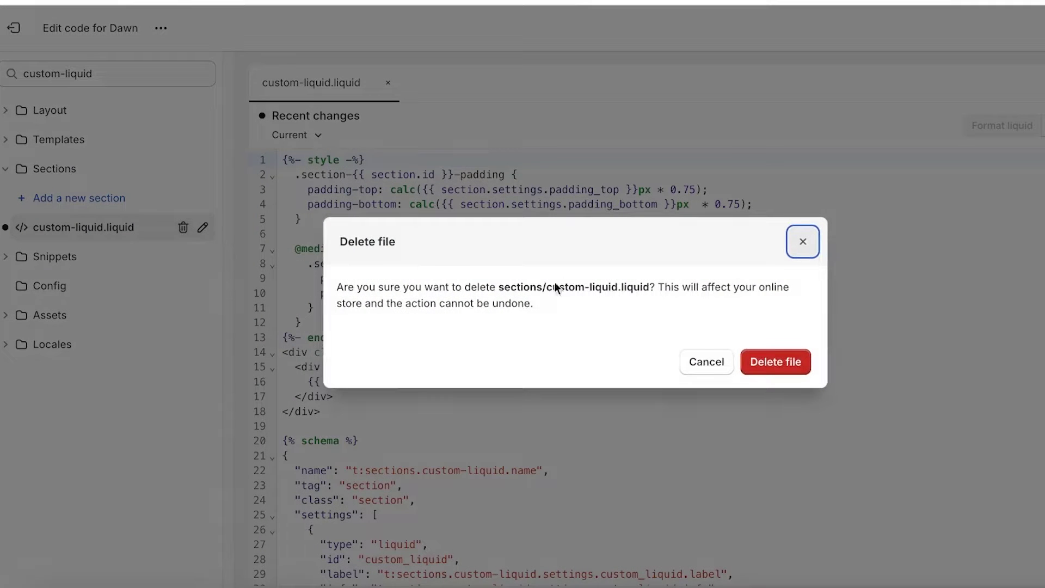
{"action": "left_click", "coordinate": [751, 362]}
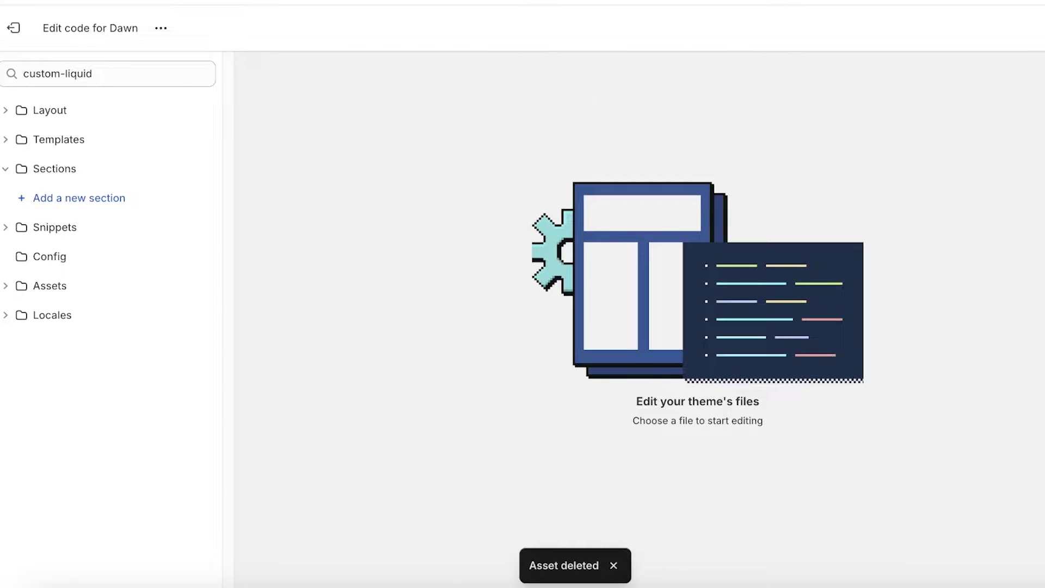
Check the Dawn customizer's Add section list twice to confirm Custom Liquid is gone
{"action": "left_click", "coordinate": [14, 28]}
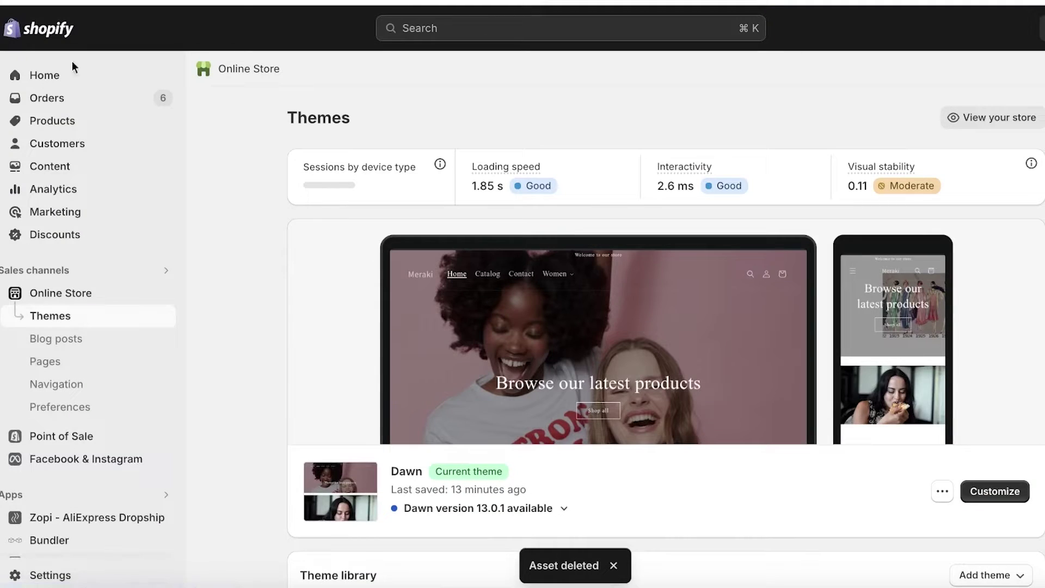
{"action": "left_click", "coordinate": [994, 492]}
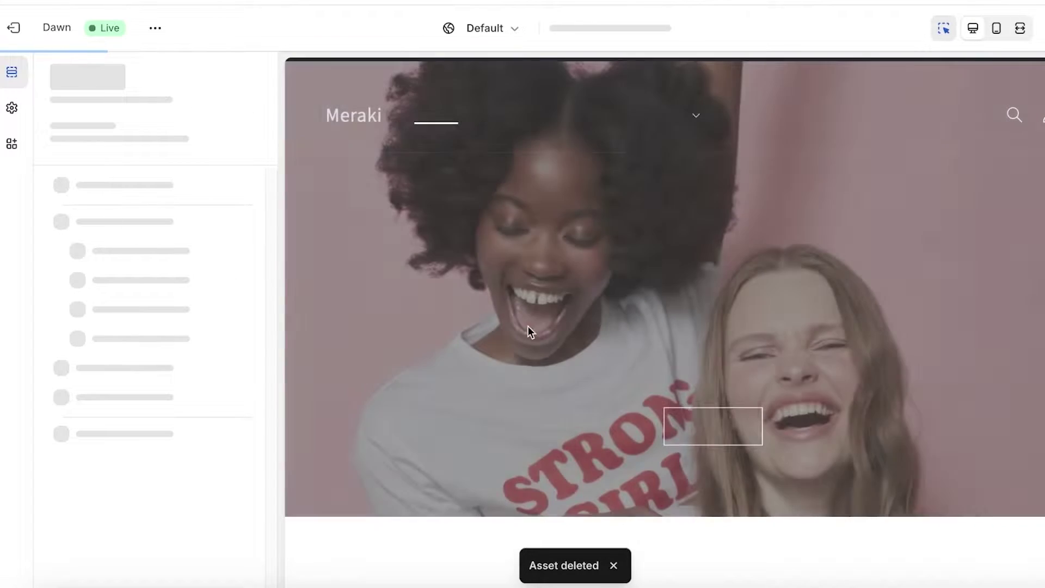
{"action": "left_click", "coordinate": [109, 280]}
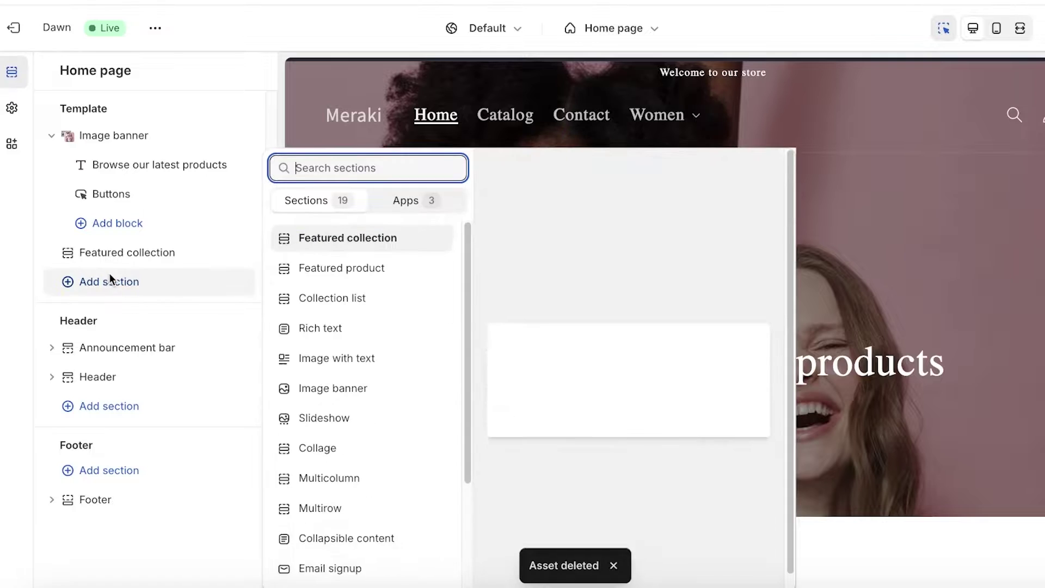
{"action": "scroll", "coordinate": [345, 354], "scroll_direction": "down", "scroll_amount": 4}
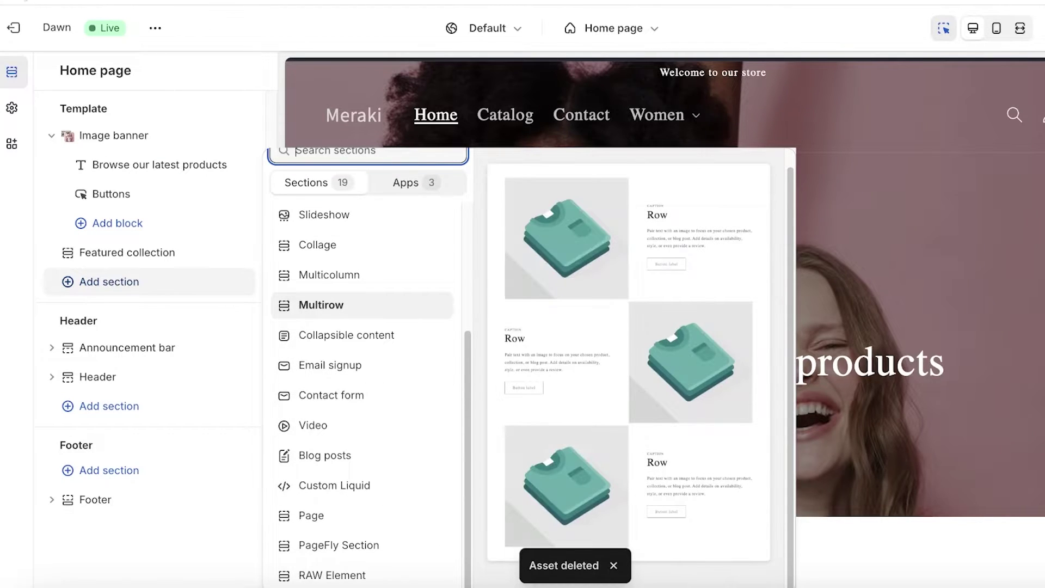
{"action": "left_click", "coordinate": [9, 26]}
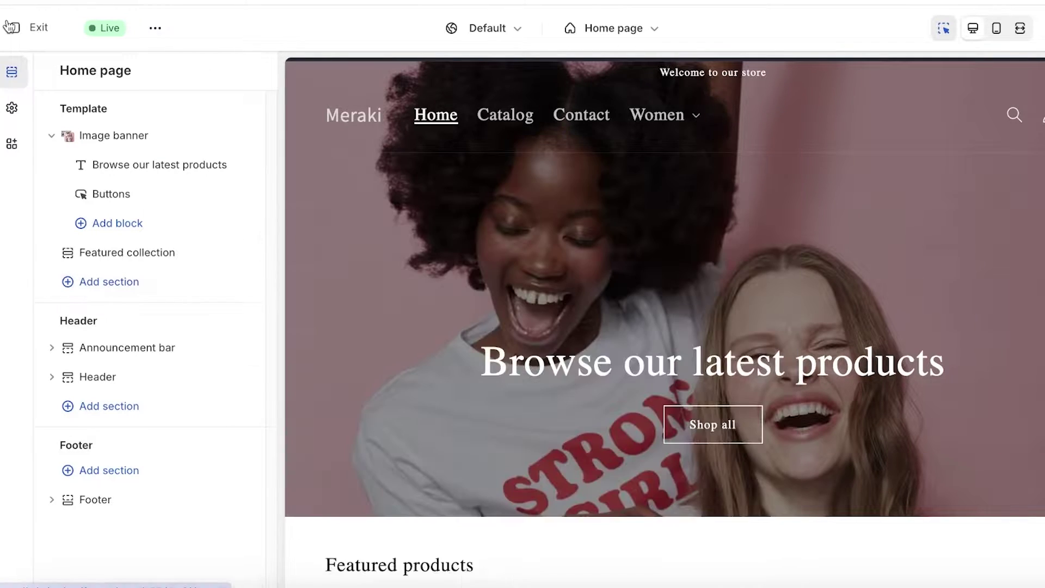
{"action": "left_click", "coordinate": [8, 26]}
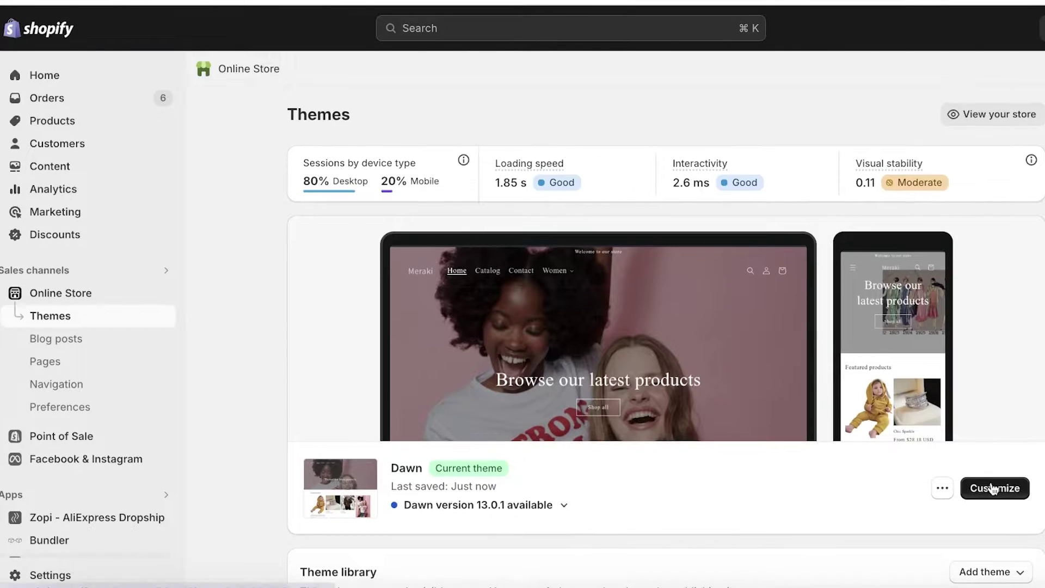
{"action": "left_click", "coordinate": [994, 490]}
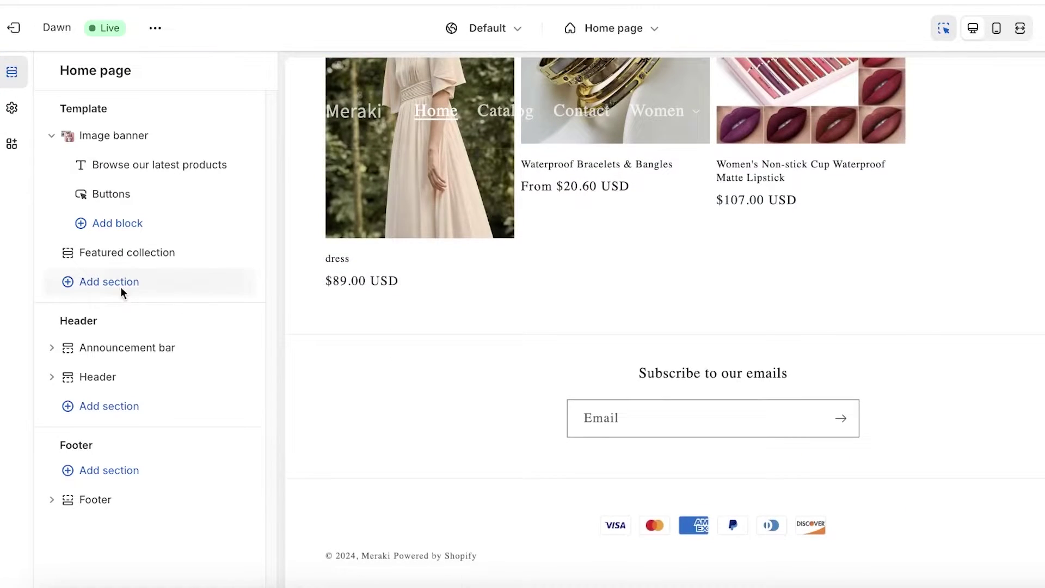
{"action": "left_click", "coordinate": [119, 285]}
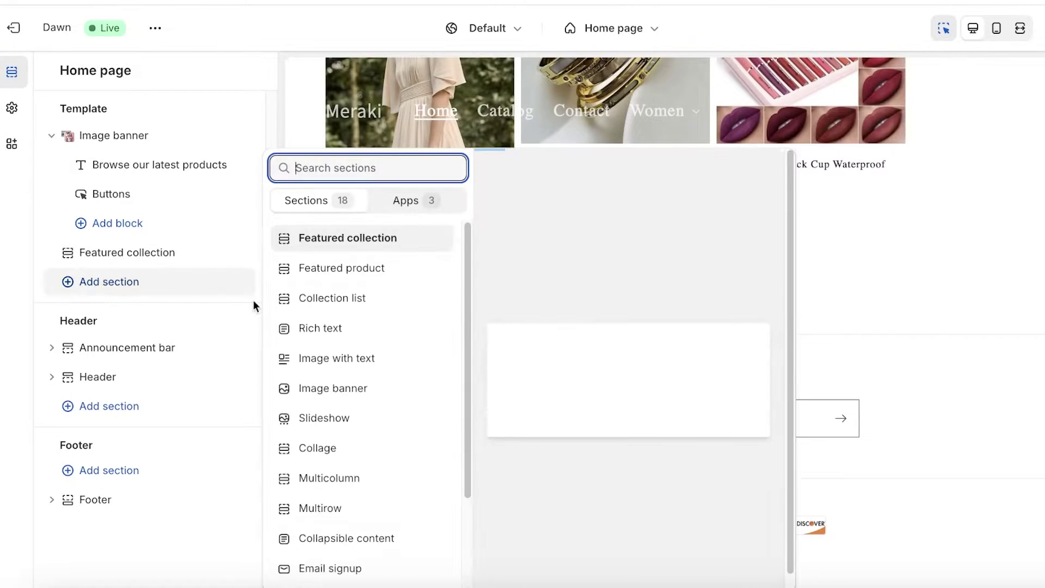
{"action": "scroll", "coordinate": [350, 412], "scroll_direction": "down", "scroll_amount": 3}
{"action": "scroll", "coordinate": [350, 413], "scroll_direction": "down", "scroll_amount": 1}
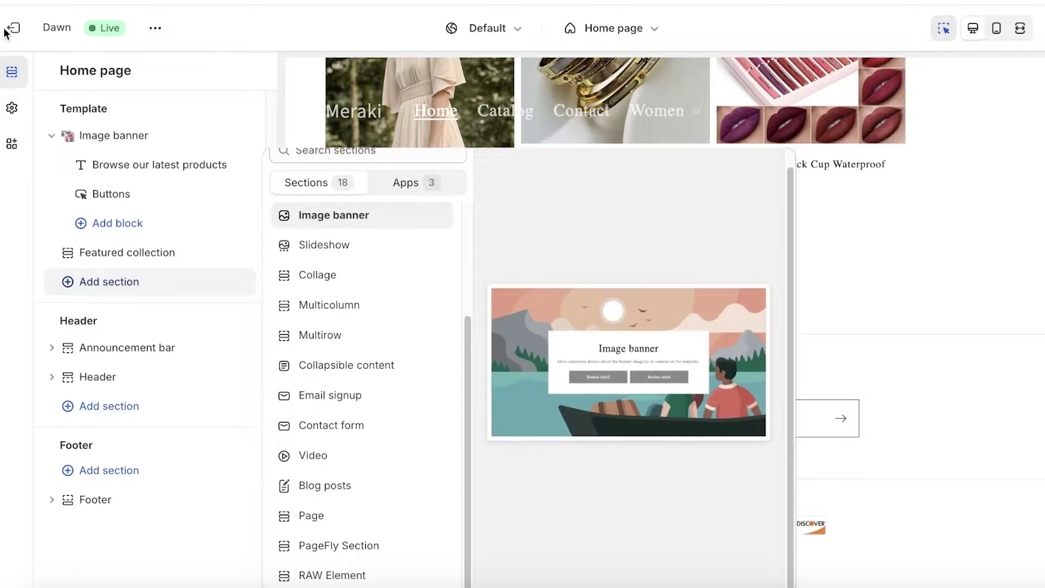
{"action": "key", "text": "Escape"}
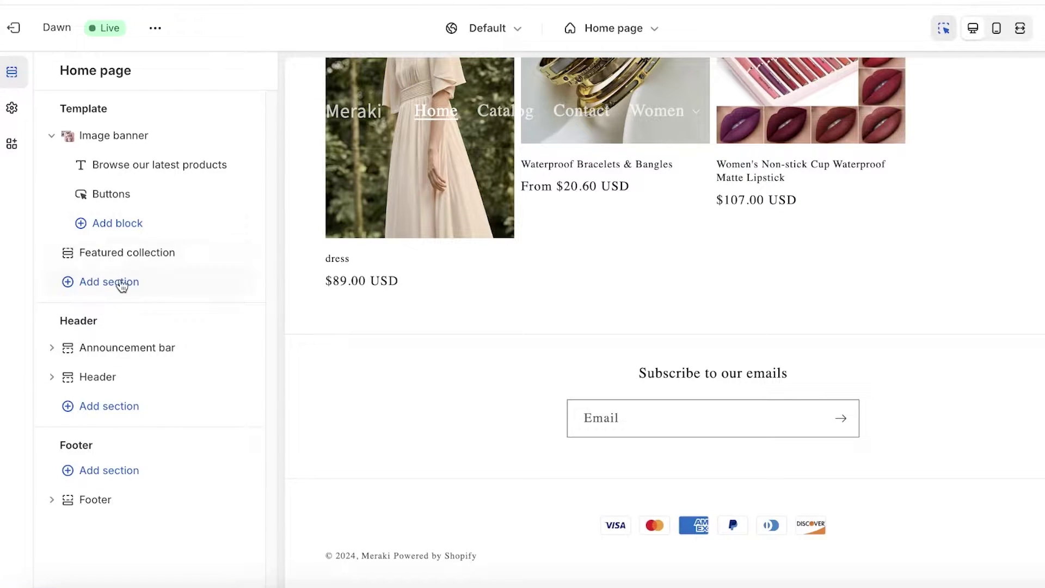
{"action": "left_click", "coordinate": [11, 28]}
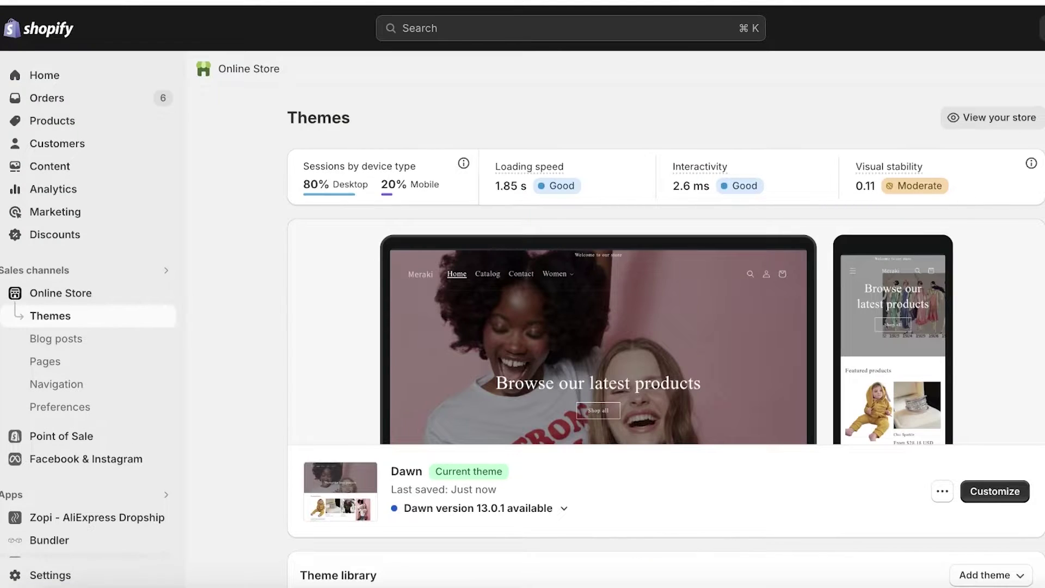
{"action": "scroll", "coordinate": [667, 327], "scroll_direction": "down", "scroll_amount": 2}
{"action": "scroll", "coordinate": [666, 327], "scroll_direction": "up", "scroll_amount": 2}
{"action": "left_click", "coordinate": [72, 76]}
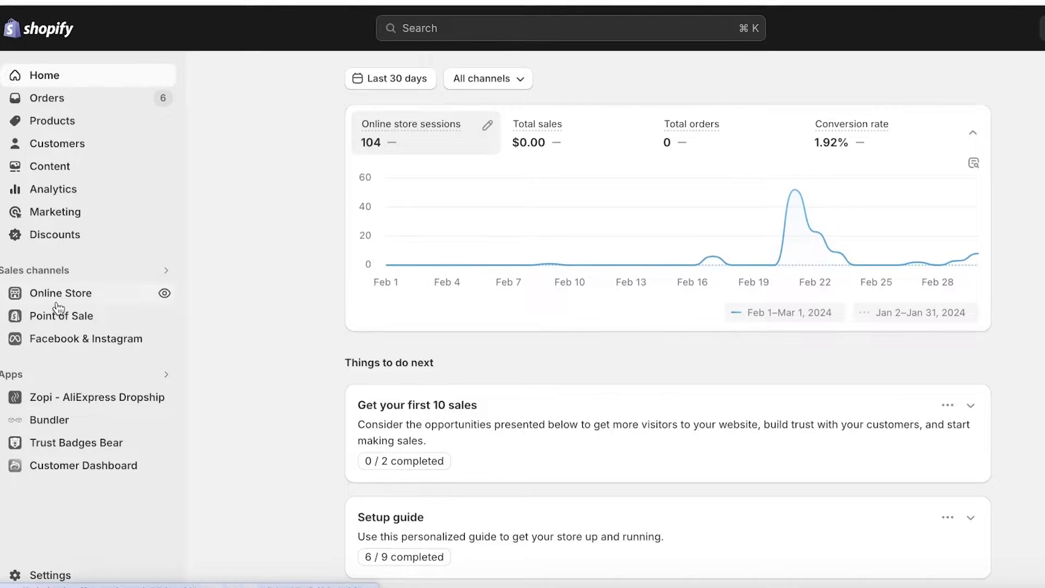
{"action": "left_click", "coordinate": [57, 297]}
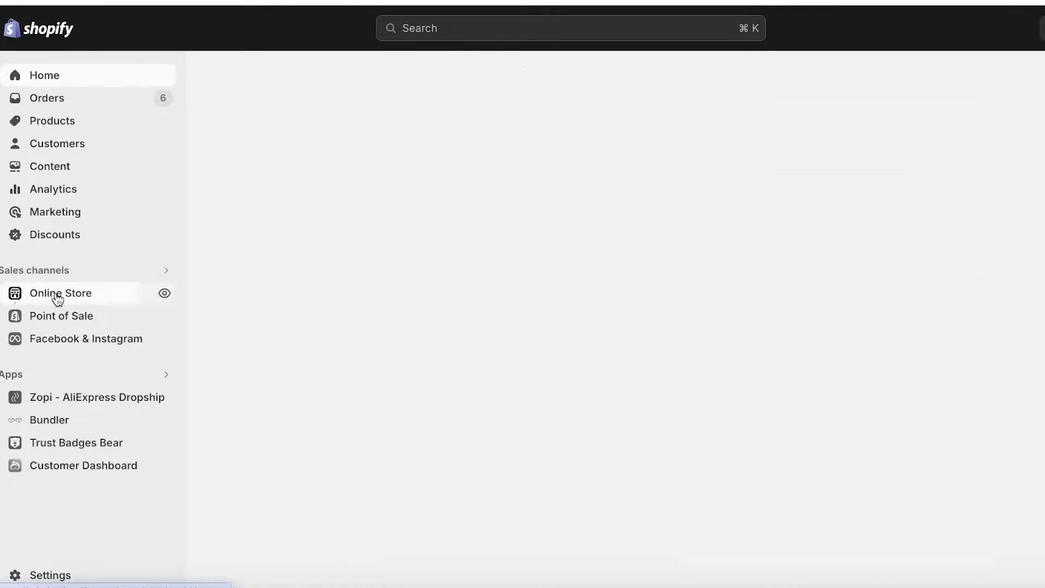
{"action": "scroll", "coordinate": [854, 426], "scroll_direction": "down", "scroll_amount": 3}
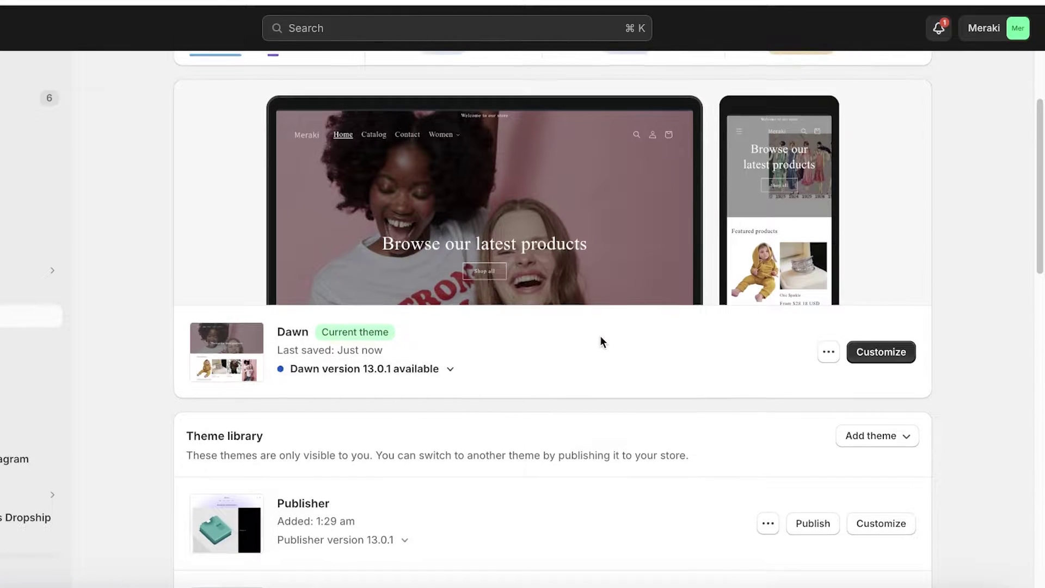
{"action": "scroll", "coordinate": [601, 341], "scroll_direction": "up", "scroll_amount": 3}
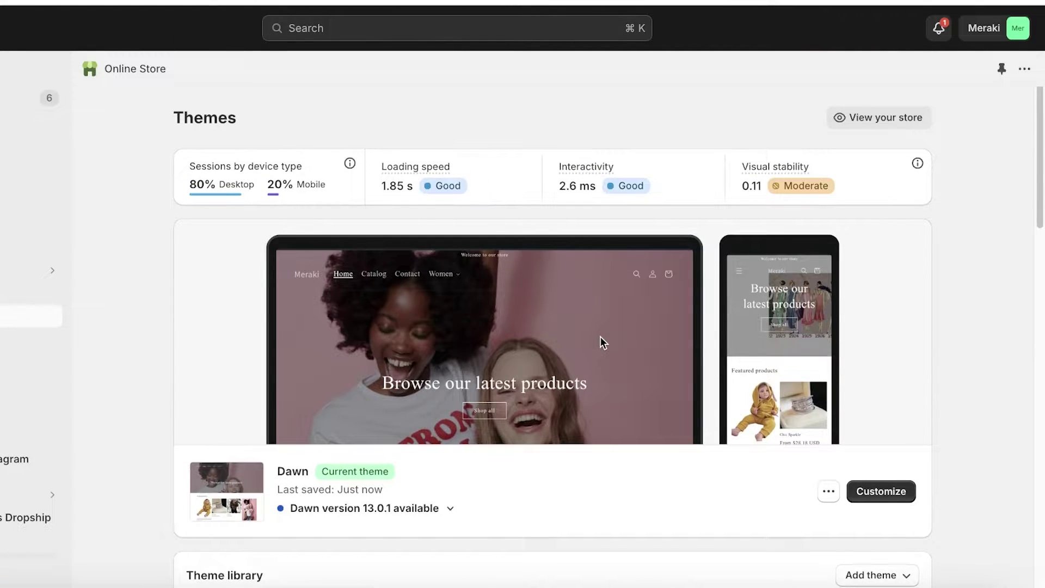
{"action": "scroll", "coordinate": [586, 352], "scroll_direction": "down", "scroll_amount": 3}
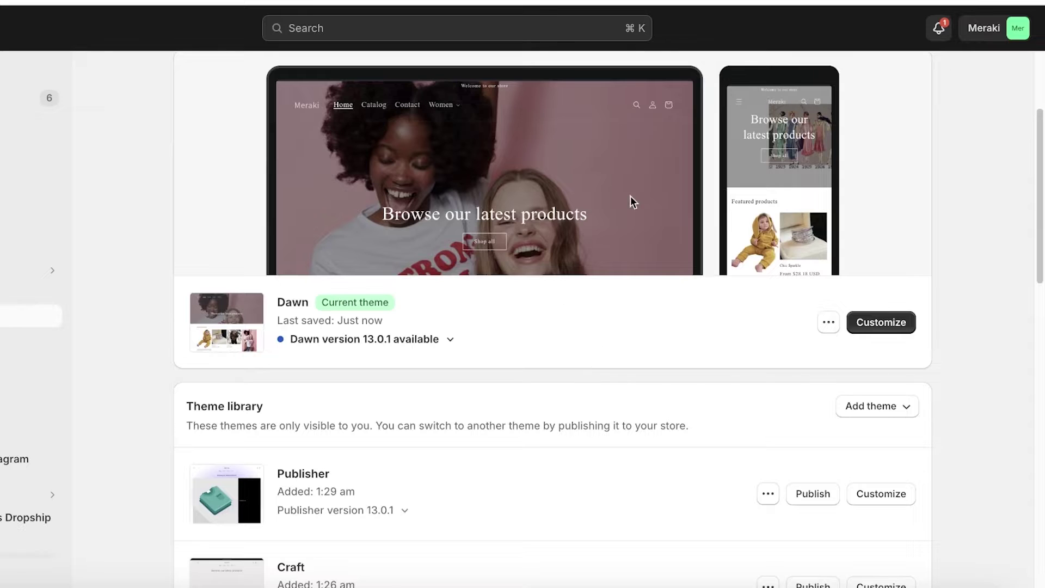
{"action": "scroll", "coordinate": [654, 217], "scroll_direction": "up", "scroll_amount": 2}
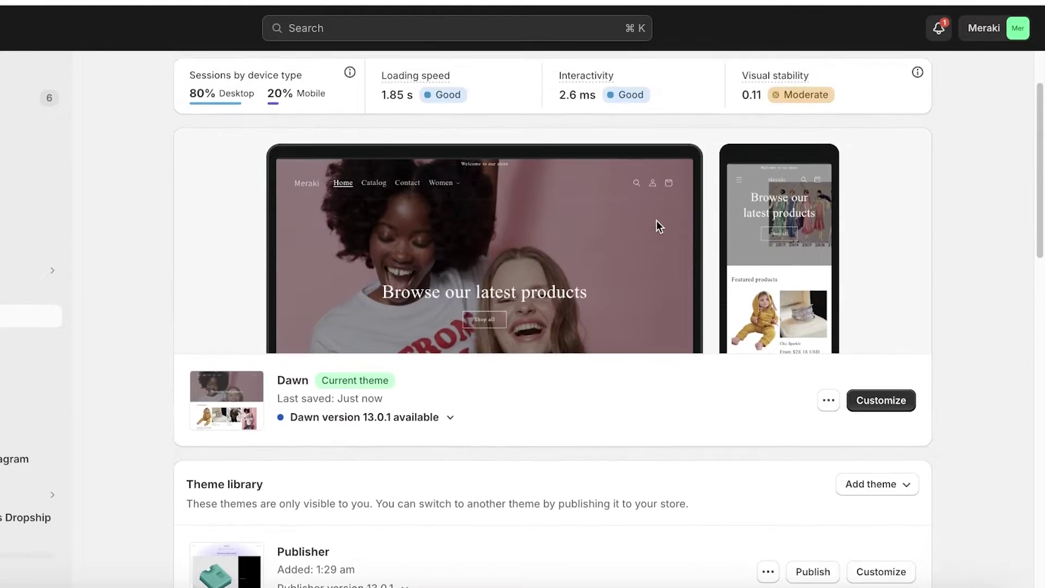
{"action": "scroll", "coordinate": [623, 238], "scroll_direction": "down", "scroll_amount": 2}
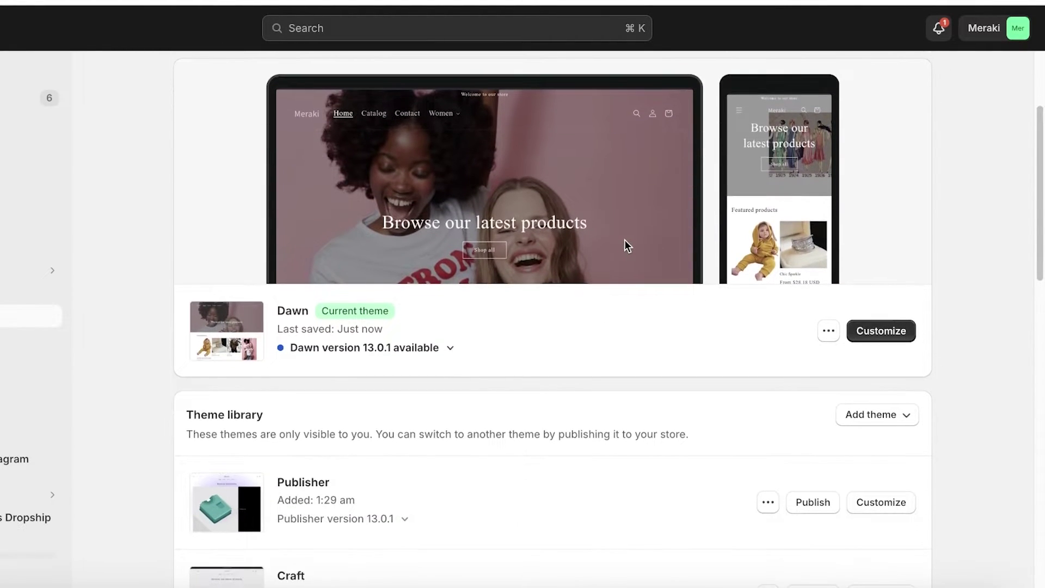
{"action": "scroll", "coordinate": [625, 245], "scroll_direction": "down", "scroll_amount": 10}
{"action": "scroll", "coordinate": [567, 280], "scroll_direction": "up", "scroll_amount": 2}
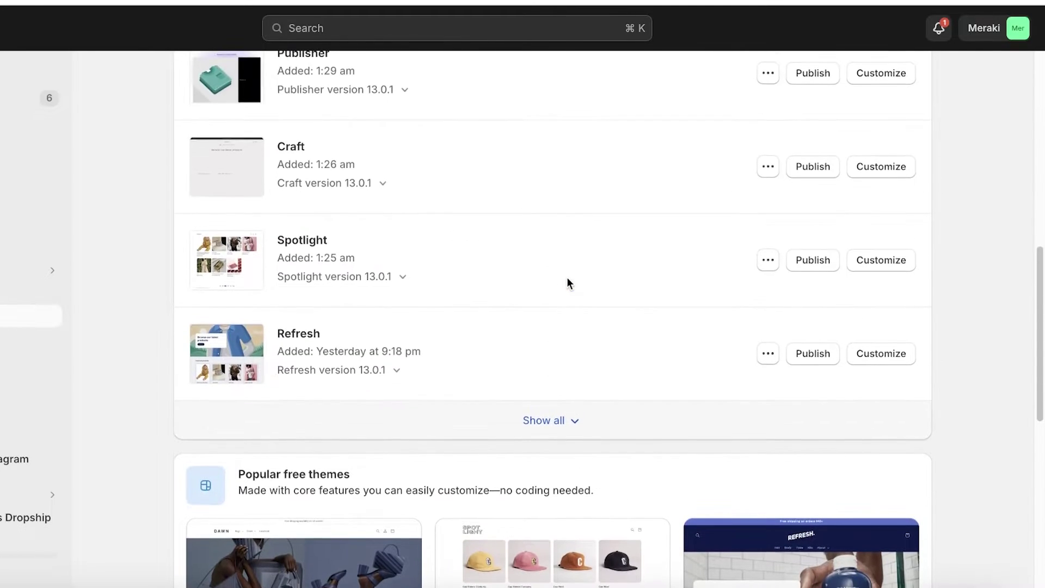
{"action": "scroll", "coordinate": [564, 289], "scroll_direction": "up", "scroll_amount": 1}
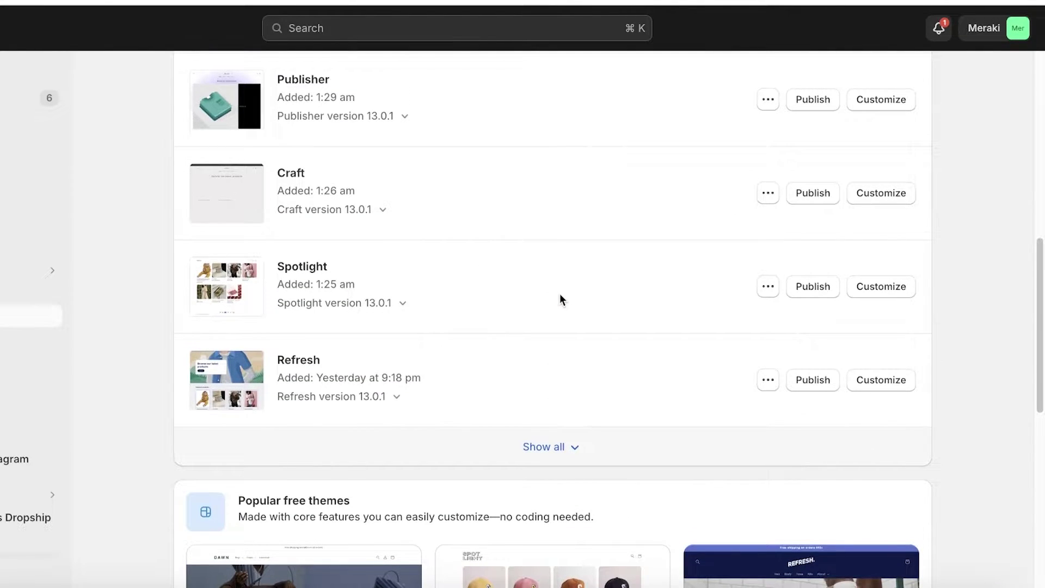
{"action": "scroll", "coordinate": [561, 293], "scroll_direction": "up", "scroll_amount": 1}
{"action": "scroll", "coordinate": [724, 400], "scroll_direction": "up", "scroll_amount": 8}
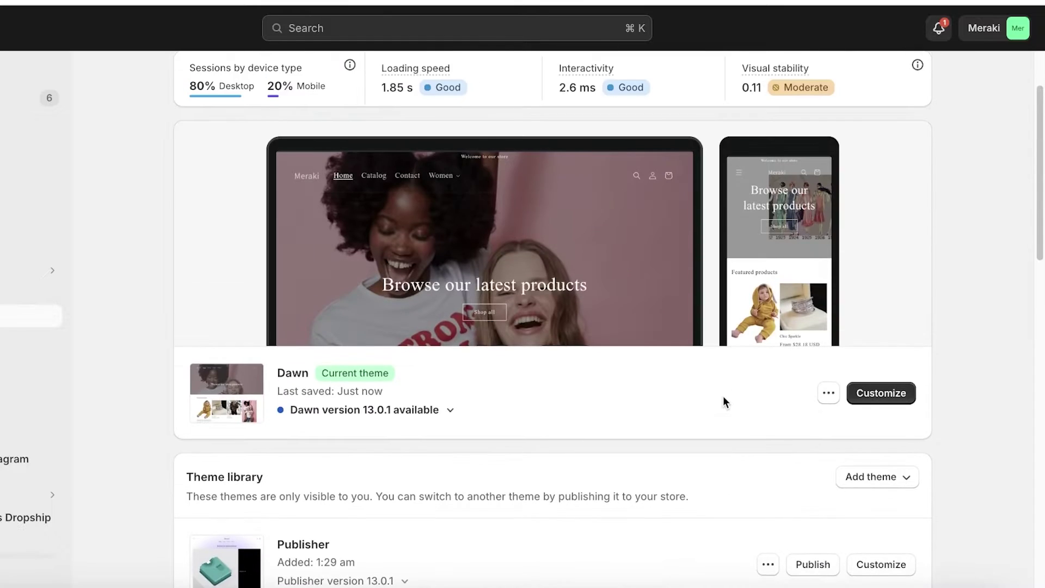
Open the Dawn theme's '…' actions menu beside Customize
{"action": "left_click", "coordinate": [829, 394]}
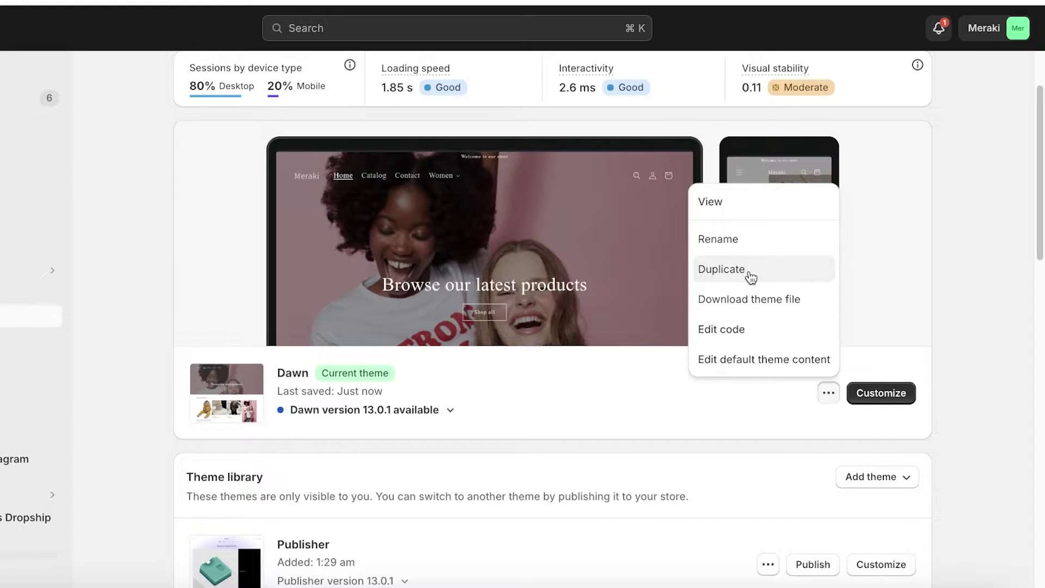
{"action": "left_click", "coordinate": [678, 399]}
{"action": "left_click", "coordinate": [825, 398]}
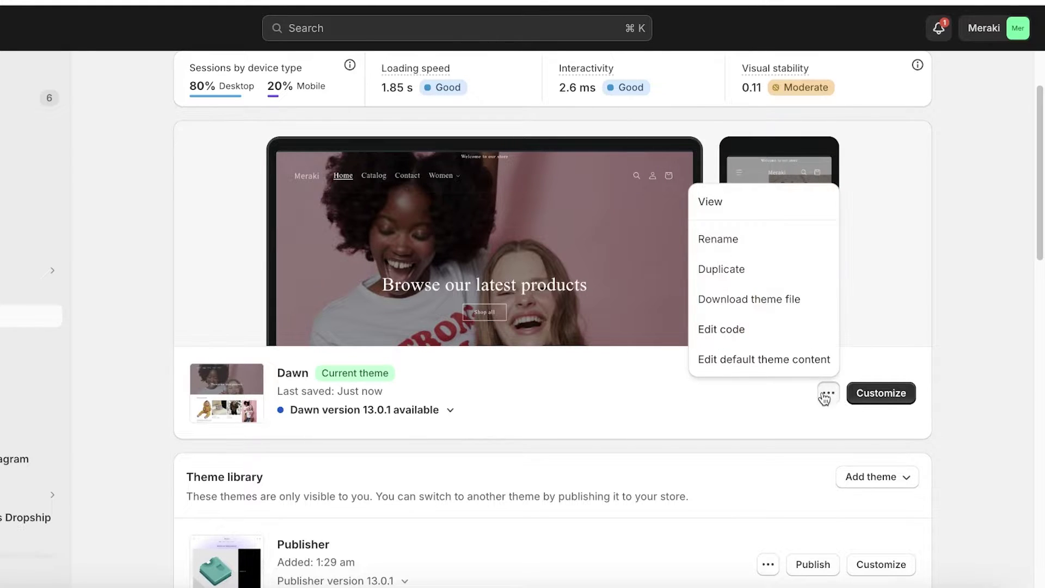
Open Edit code for Dawn, collapse Layout and Templates, and expand Sections
{"action": "left_click", "coordinate": [724, 341]}
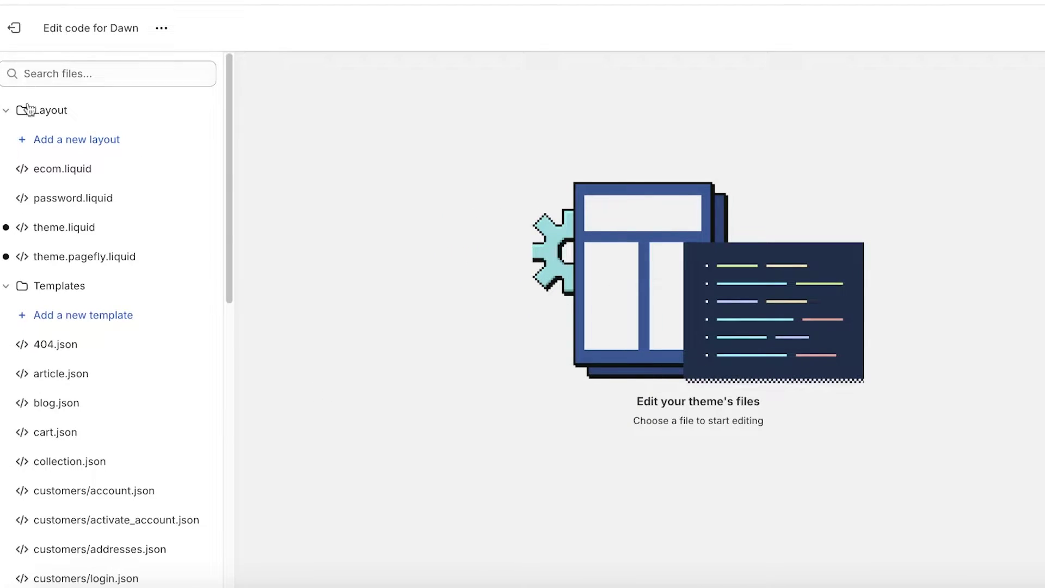
{"action": "left_click", "coordinate": [6, 111]}
{"action": "left_click", "coordinate": [12, 145]}
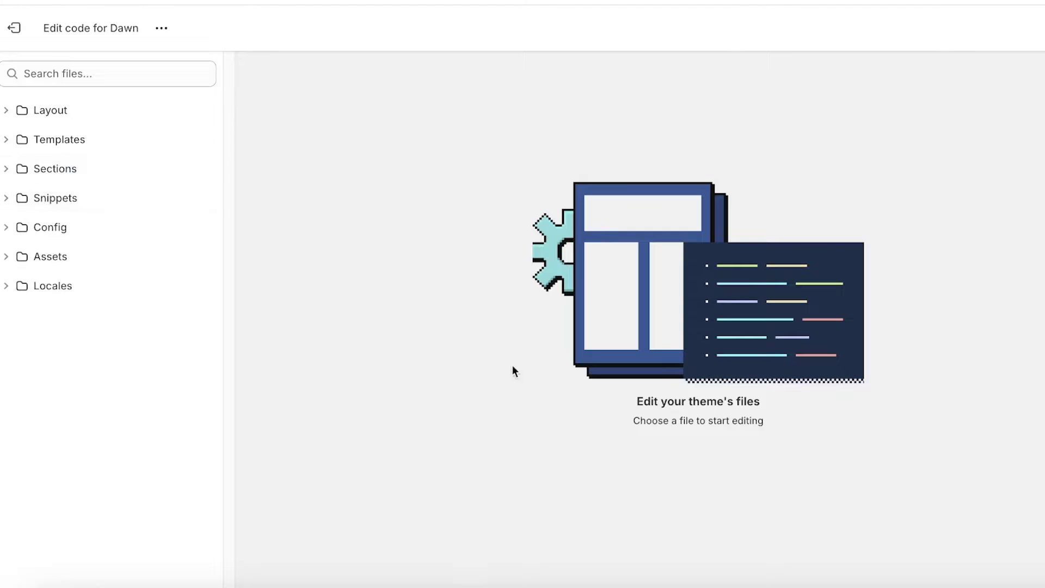
{"action": "left_click", "coordinate": [12, 173]}
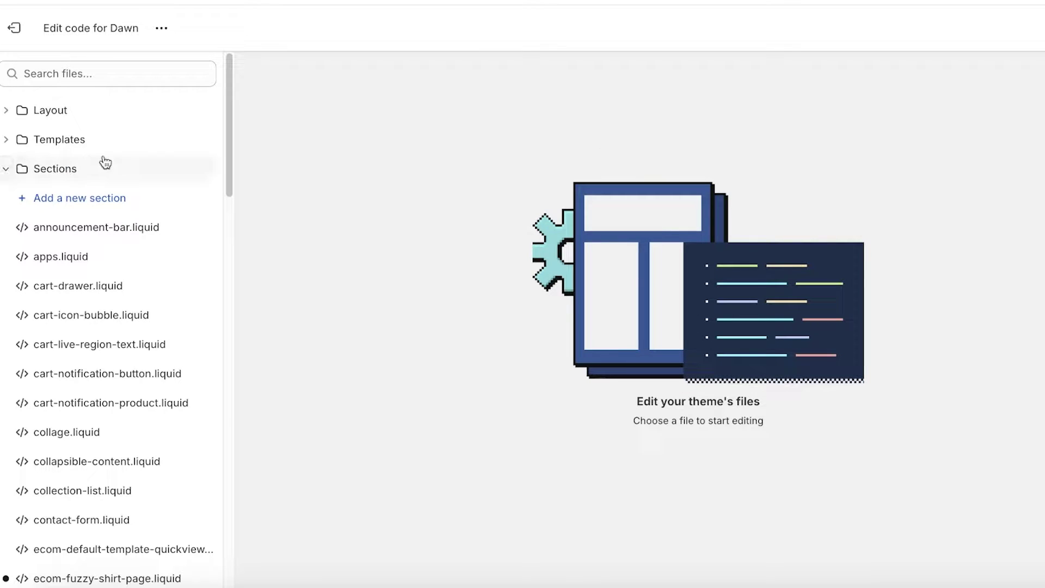
Add a new liquid section file named custom-liquid
{"action": "left_click", "coordinate": [83, 202]}
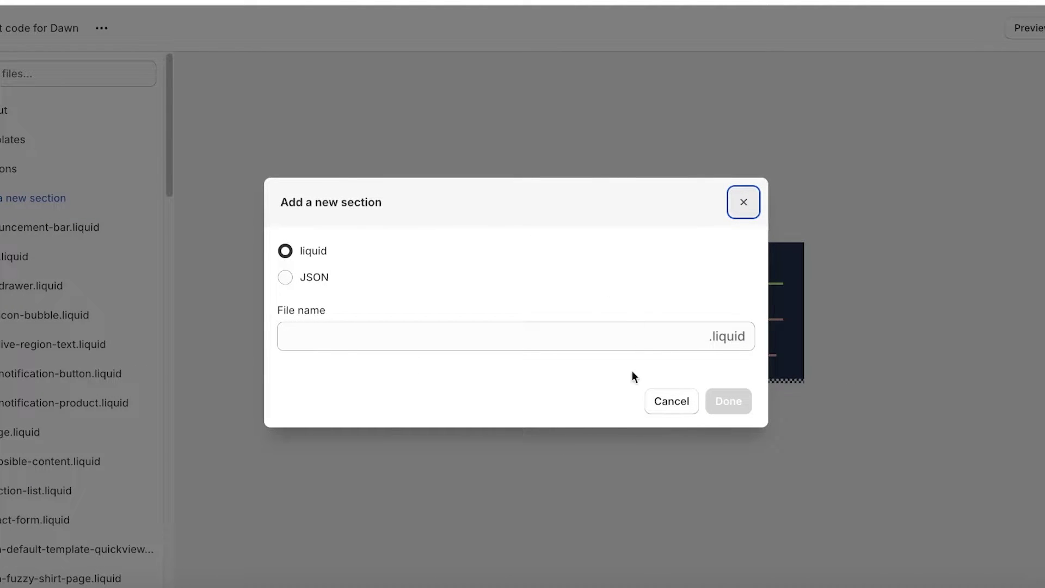
{"action": "left_click", "coordinate": [313, 258]}
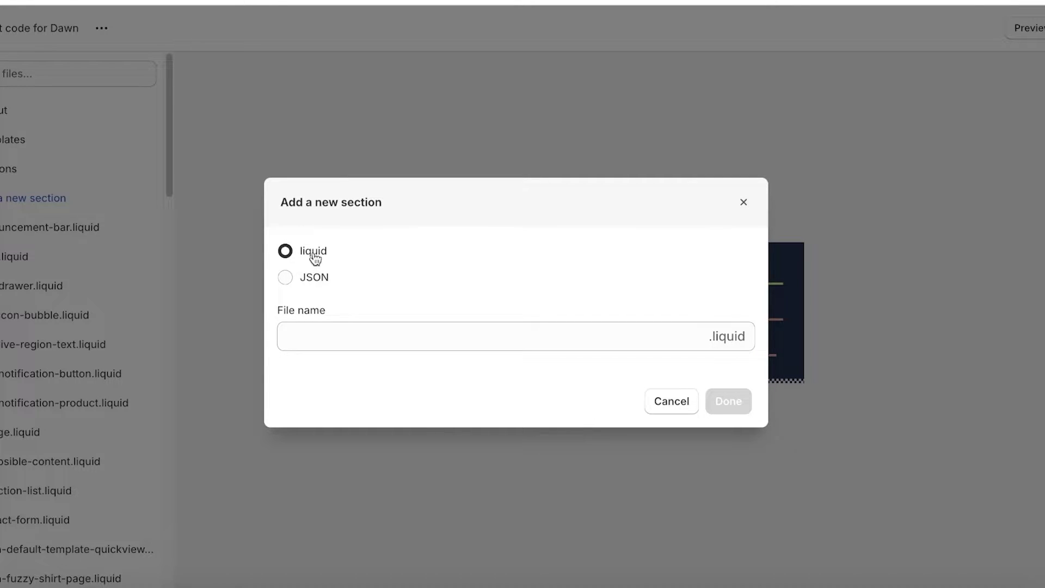
{"action": "left_click", "coordinate": [320, 324]}
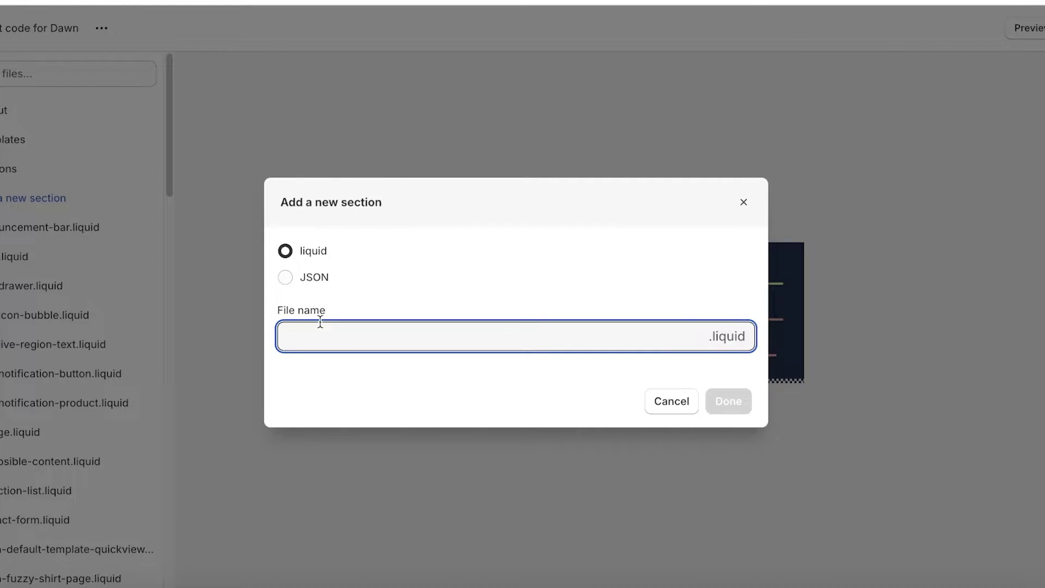
{"action": "type", "text": "custom-liquid"}
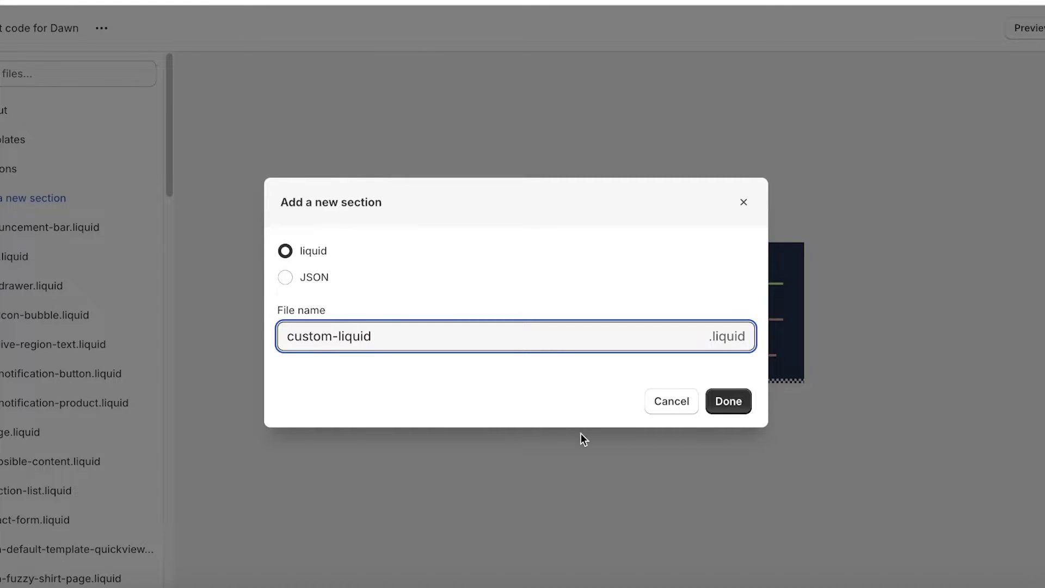
{"action": "left_click", "coordinate": [727, 402]}
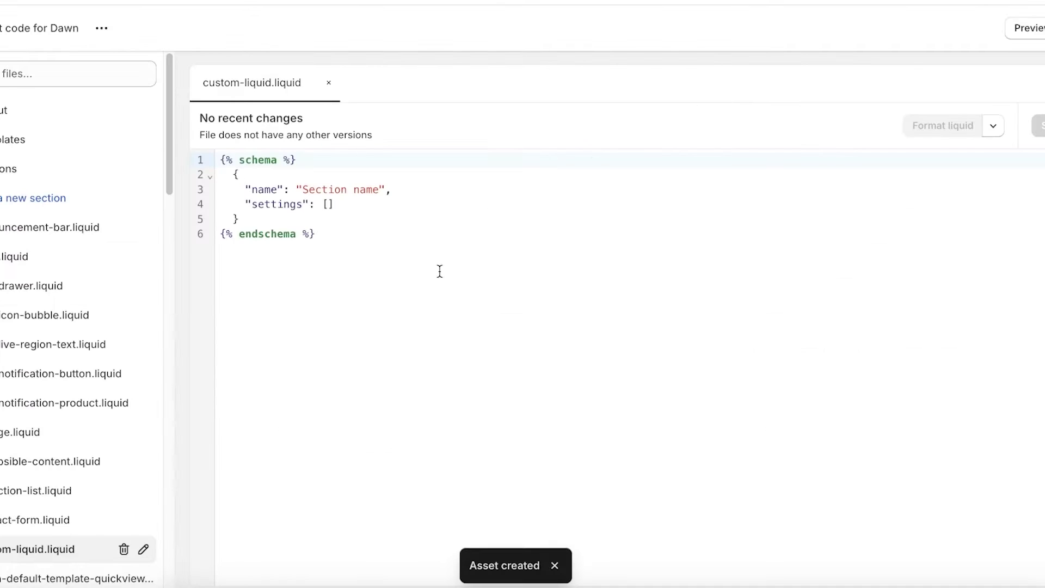
Select and delete all the default starter code, leaving the file empty
{"action": "left_click_drag", "start_coordinate": [439, 270], "coordinate": [171, 139]}
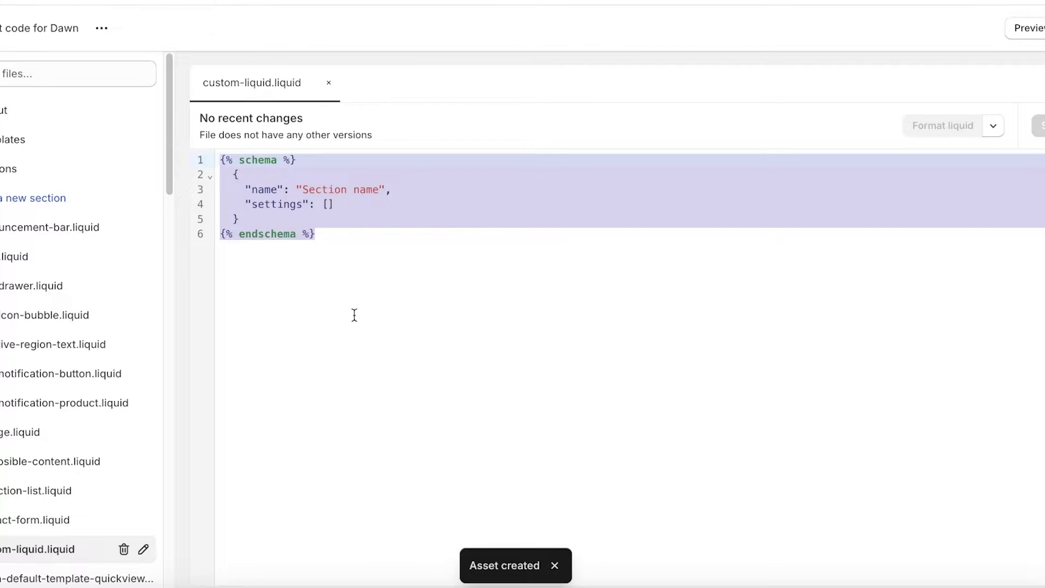
{"action": "left_click", "coordinate": [354, 315]}
{"action": "key", "text": "Return"}
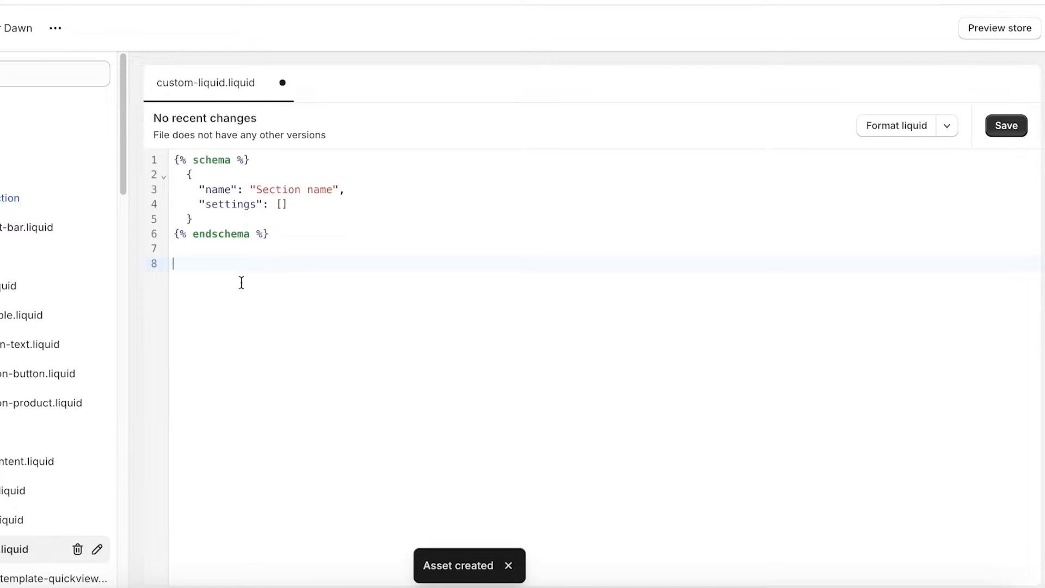
{"action": "left_click_drag", "start_coordinate": [227, 263], "coordinate": [168, 158]}
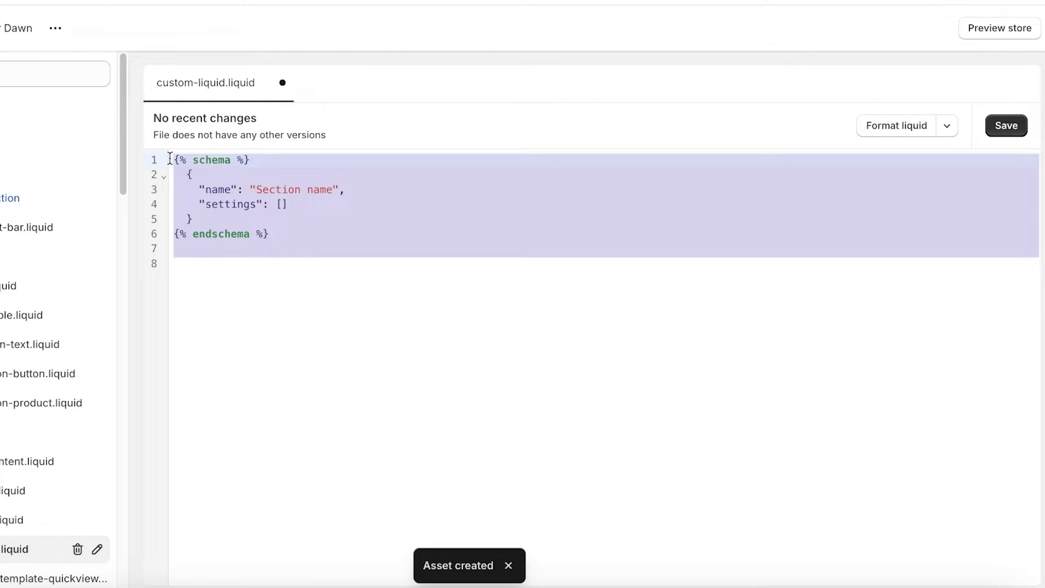
{"action": "key", "text": "BackSpace"}
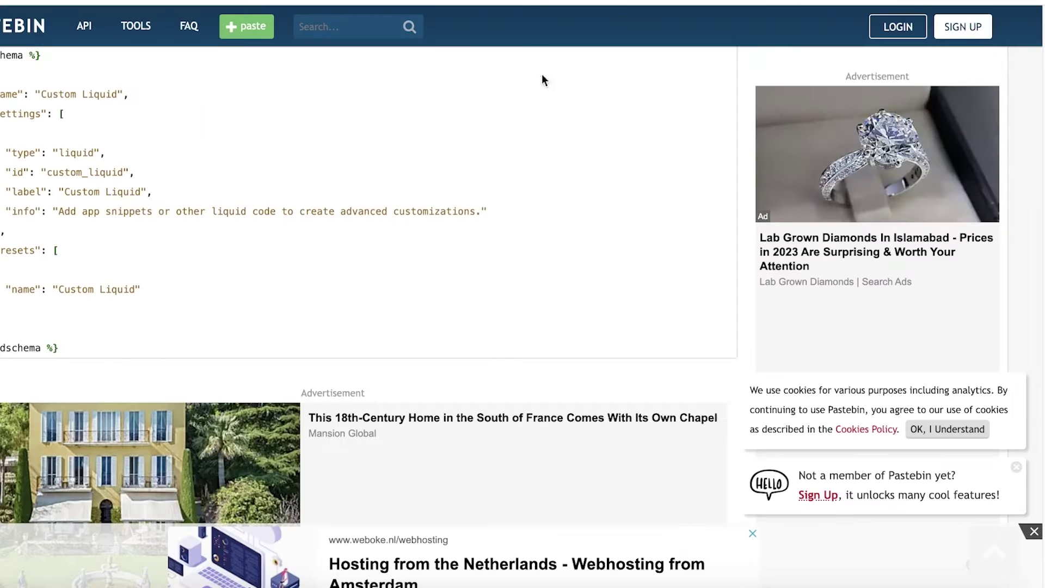
Select and copy all 17 lines of the Custom Liquid section code on Pastebin
{"action": "scroll", "coordinate": [159, 403], "scroll_direction": "up", "scroll_amount": 5}
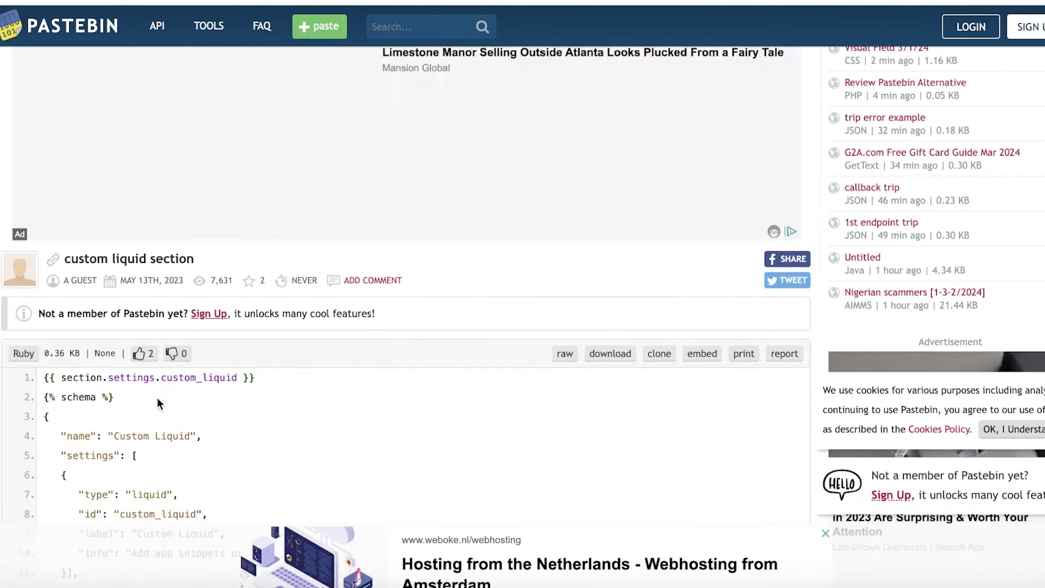
{"action": "scroll", "coordinate": [157, 398], "scroll_direction": "down", "scroll_amount": 3}
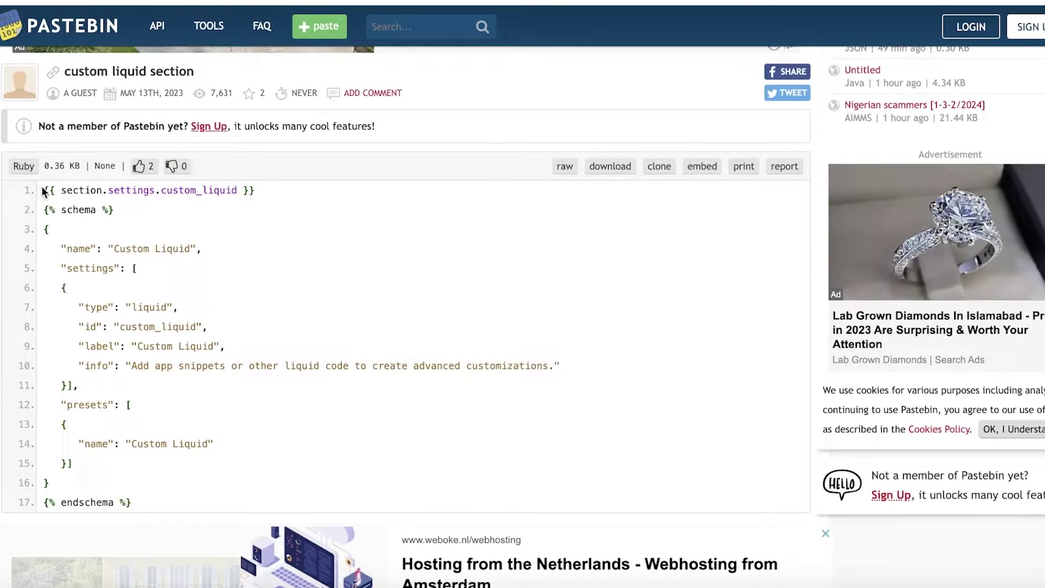
{"action": "left_click_drag", "start_coordinate": [45, 187], "coordinate": [133, 503]}
{"action": "right_click", "coordinate": [160, 349]}
{"action": "left_click", "coordinate": [192, 385]}
{"action": "scroll", "coordinate": [191, 384], "scroll_direction": "down", "scroll_amount": 1}
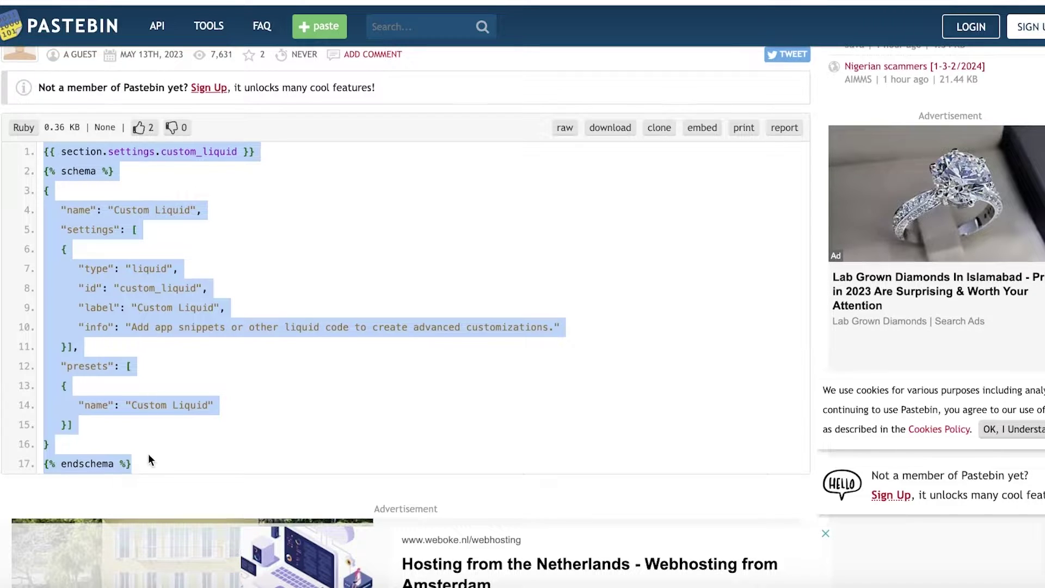
{"action": "scroll", "coordinate": [144, 456], "scroll_direction": "down", "scroll_amount": 1}
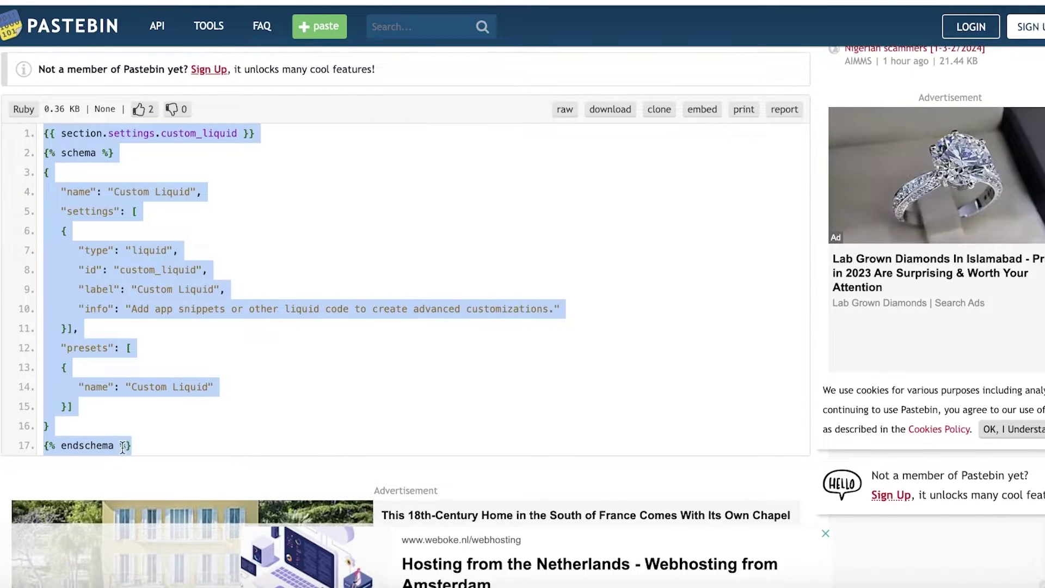
{"action": "scroll", "coordinate": [124, 449], "scroll_direction": "up", "scroll_amount": 1}
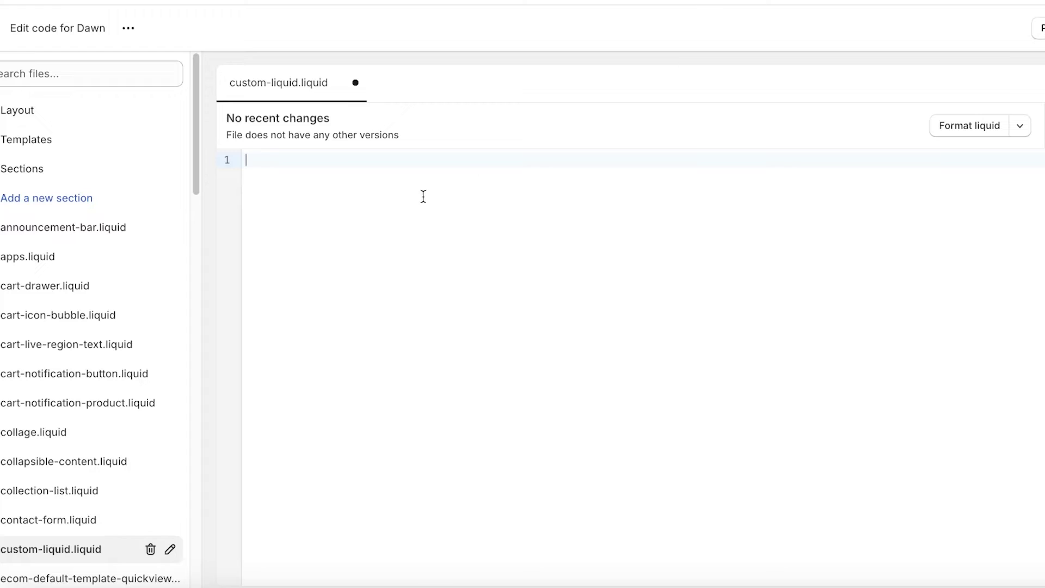
Paste the 17-line schema into custom-liquid.liquid, save it, and exit to Themes
{"action": "right_click", "coordinate": [412, 173]}
{"action": "left_click", "coordinate": [458, 294]}
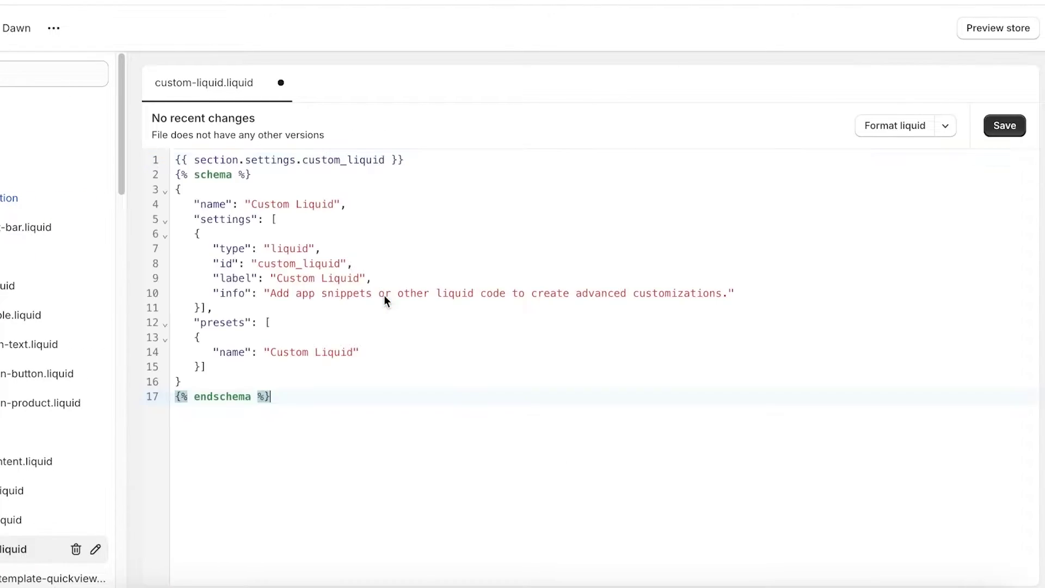
{"action": "left_click", "coordinate": [1008, 128]}
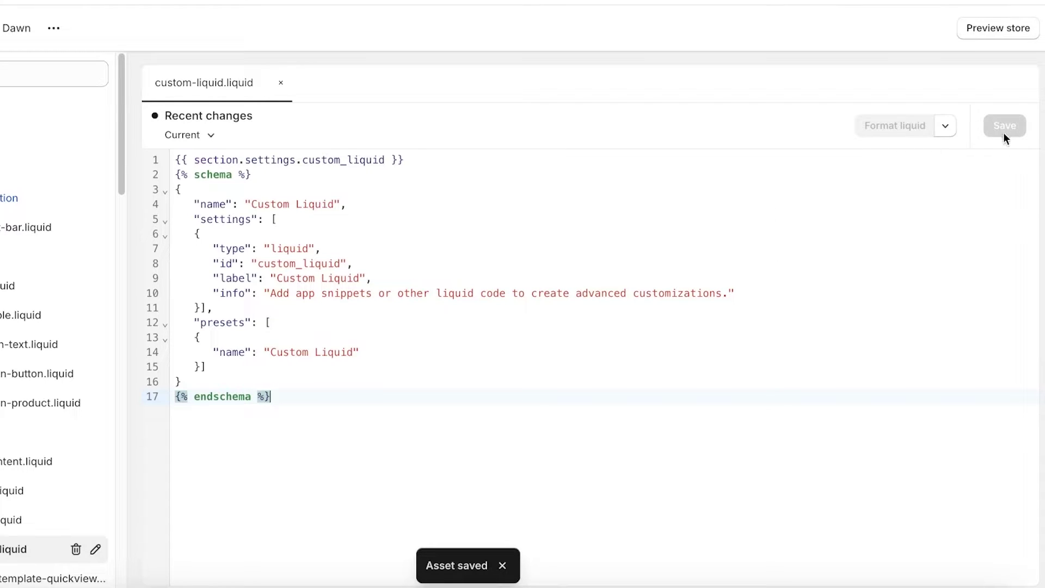
{"action": "left_click", "coordinate": [16, 27]}
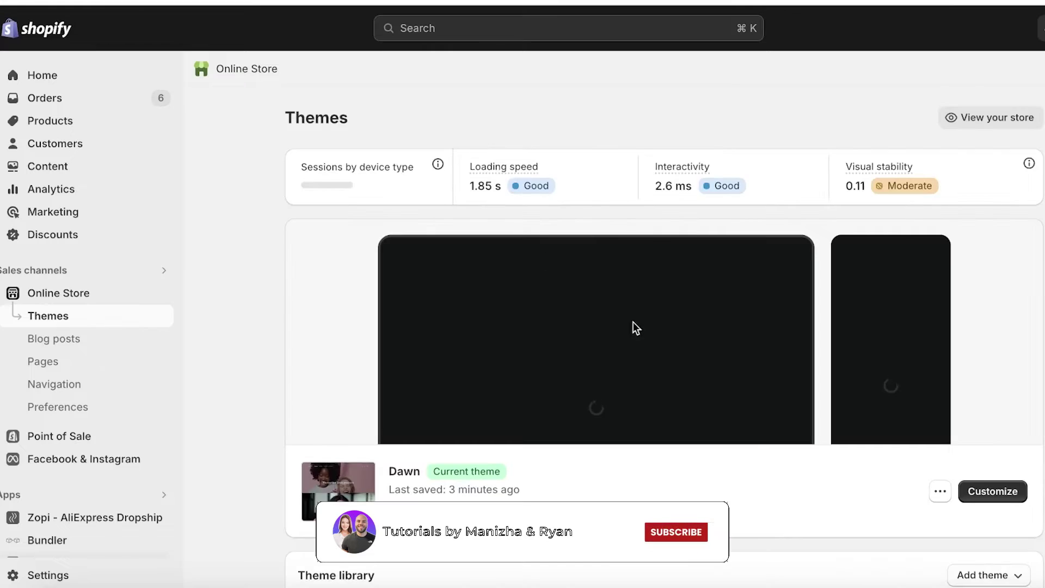
Open the Dawn customizer and add a Custom Liquid section to the home page
{"action": "scroll", "coordinate": [762, 354], "scroll_direction": "down", "scroll_amount": 4}
{"action": "left_click", "coordinate": [988, 297]}
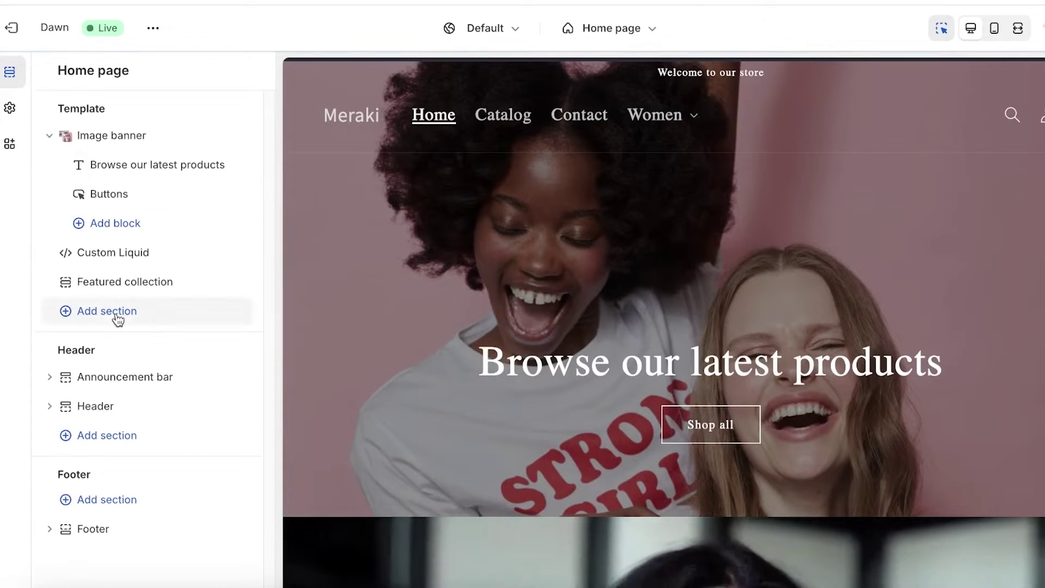
{"action": "left_click", "coordinate": [116, 312]}
{"action": "scroll", "coordinate": [405, 384], "scroll_direction": "down", "scroll_amount": 4}
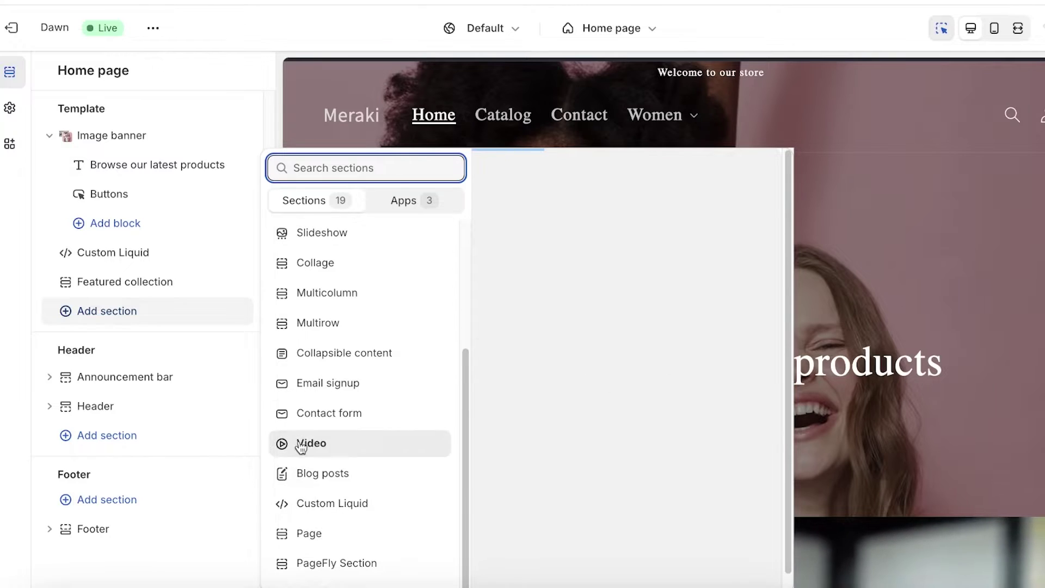
{"action": "left_click", "coordinate": [334, 502]}
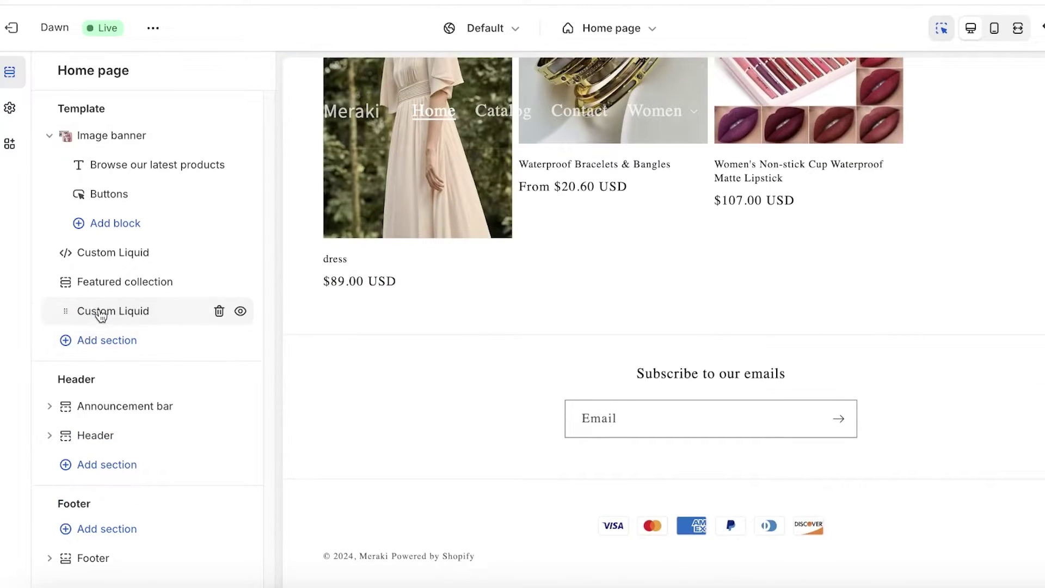
Open the first Custom Liquid section's settings, then switch to the second one
{"action": "left_click", "coordinate": [99, 311]}
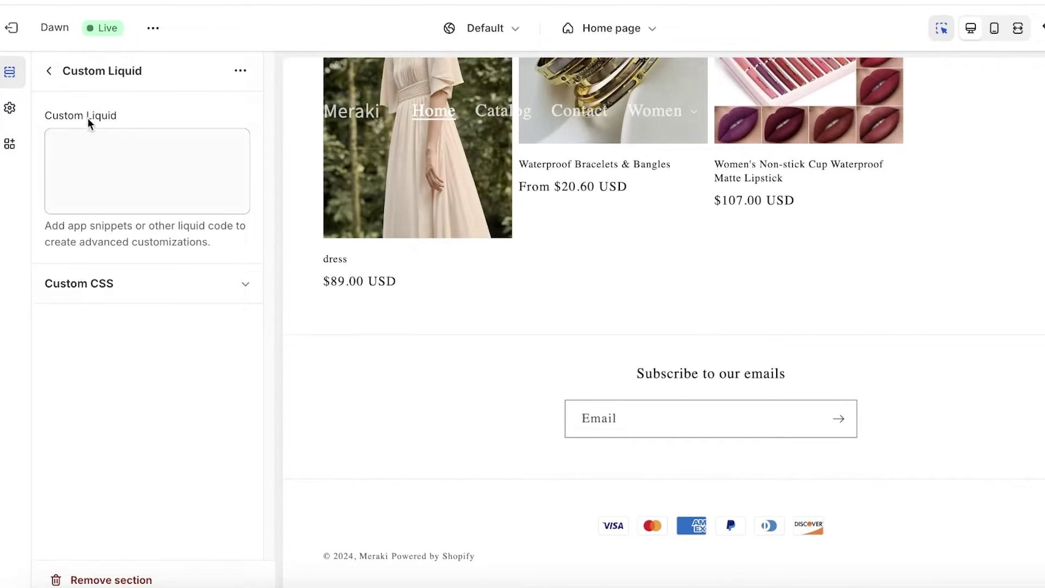
{"action": "left_click", "coordinate": [109, 159]}
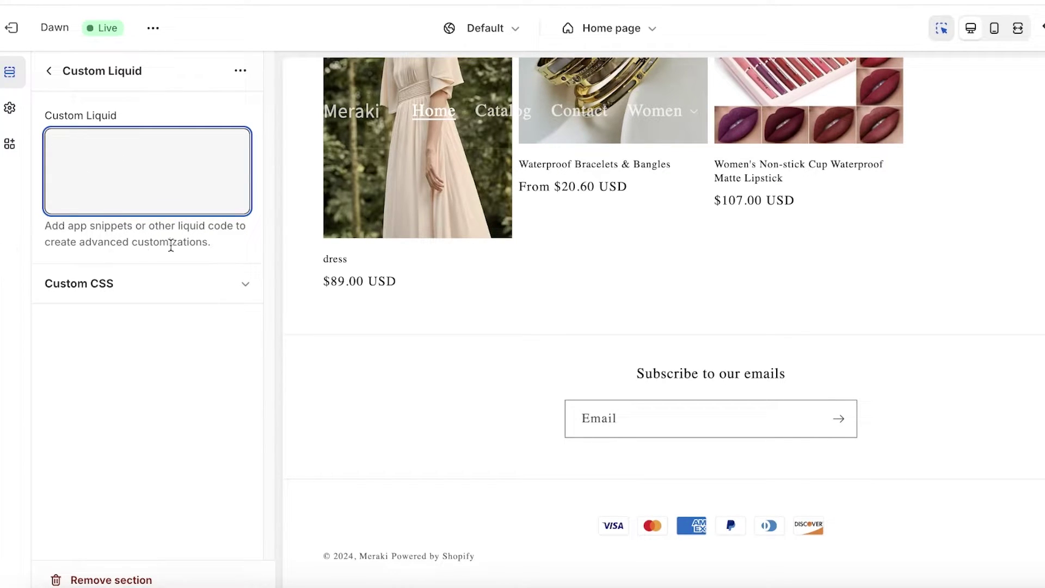
{"action": "left_click", "coordinate": [49, 73]}
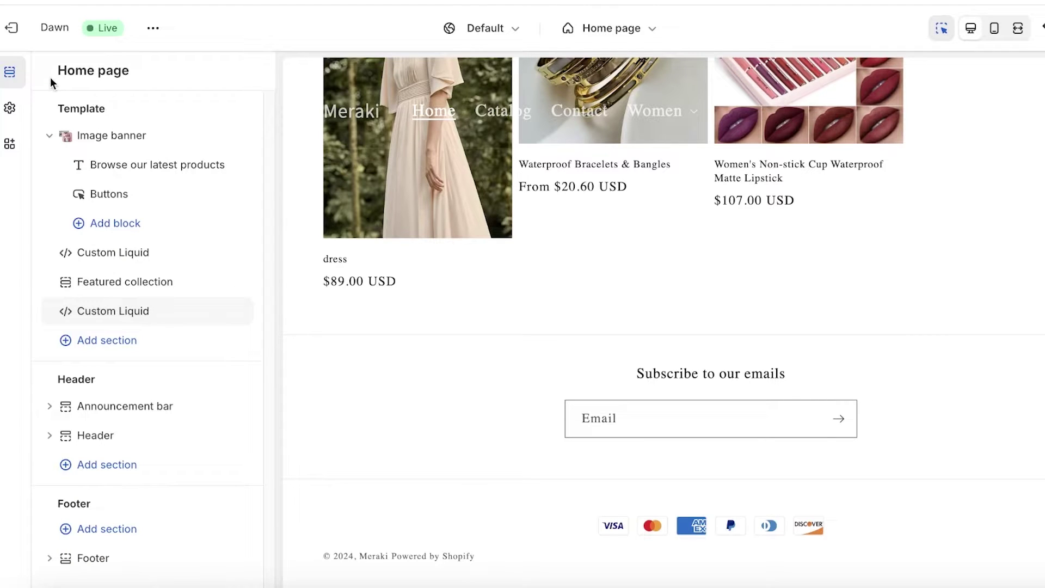
{"action": "left_click", "coordinate": [152, 311]}
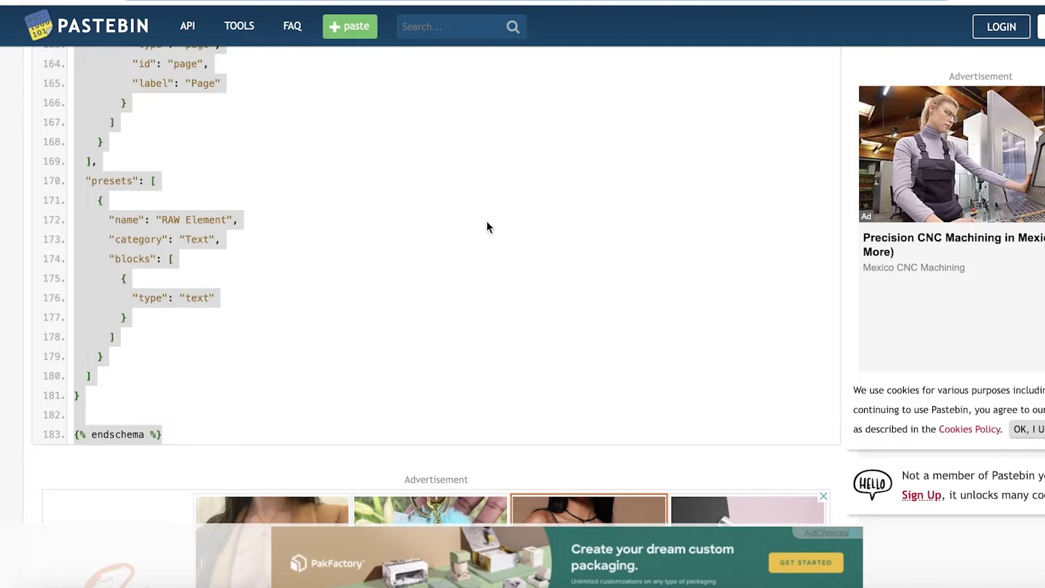
{"action": "scroll", "coordinate": [487, 221], "scroll_direction": "up", "scroll_amount": 10}
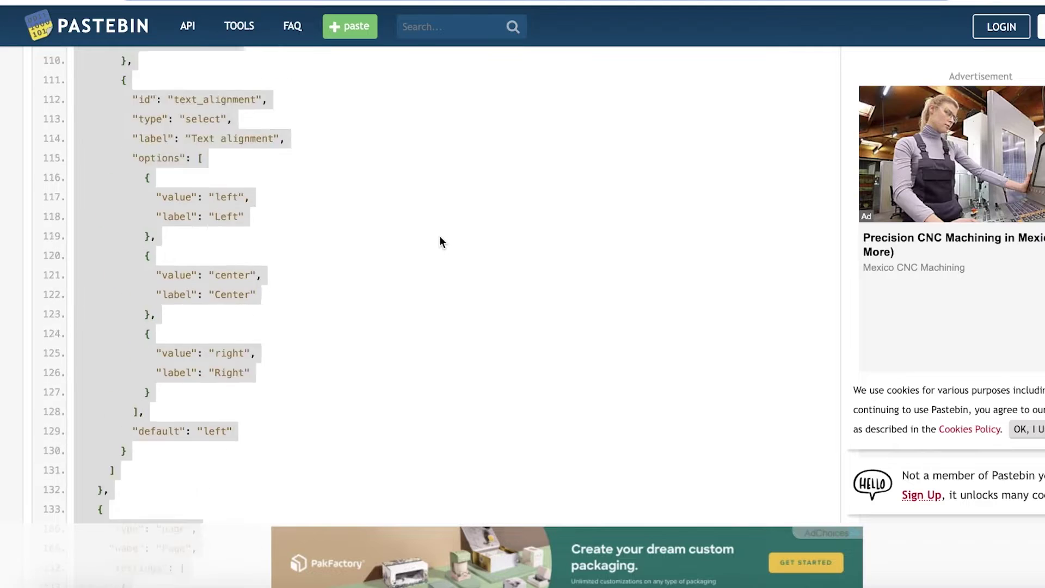
{"action": "scroll", "coordinate": [440, 237], "scroll_direction": "up", "scroll_amount": 20}
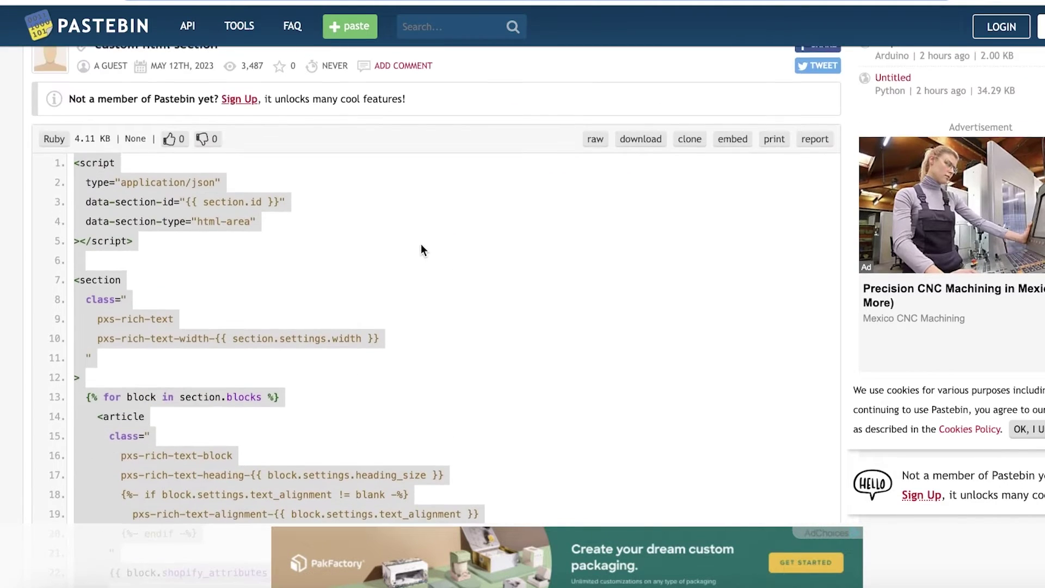
{"action": "scroll", "coordinate": [422, 247], "scroll_direction": "up", "scroll_amount": 1}
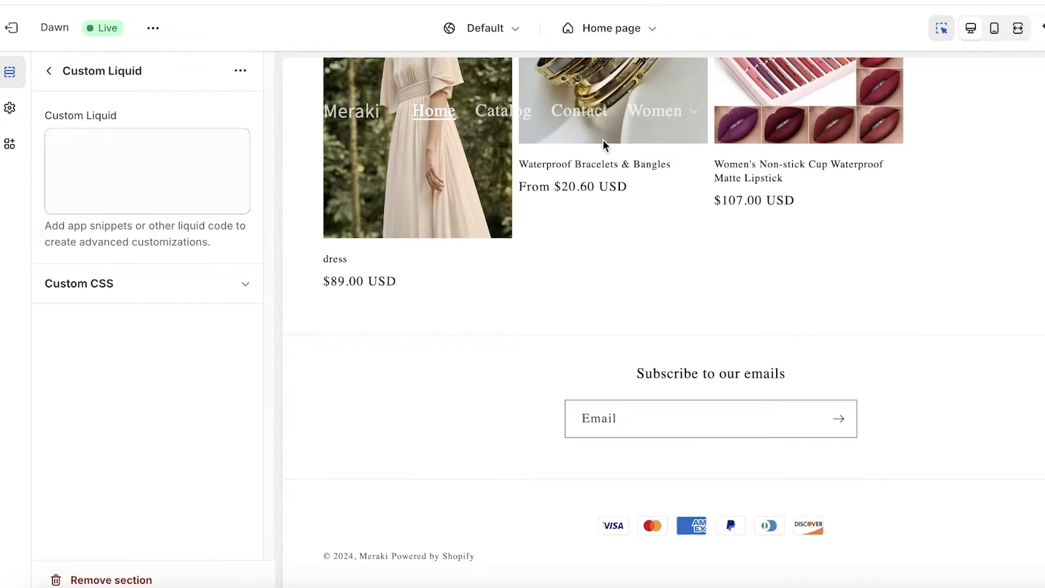
{"action": "scroll", "coordinate": [603, 140], "scroll_direction": "up", "scroll_amount": 4}
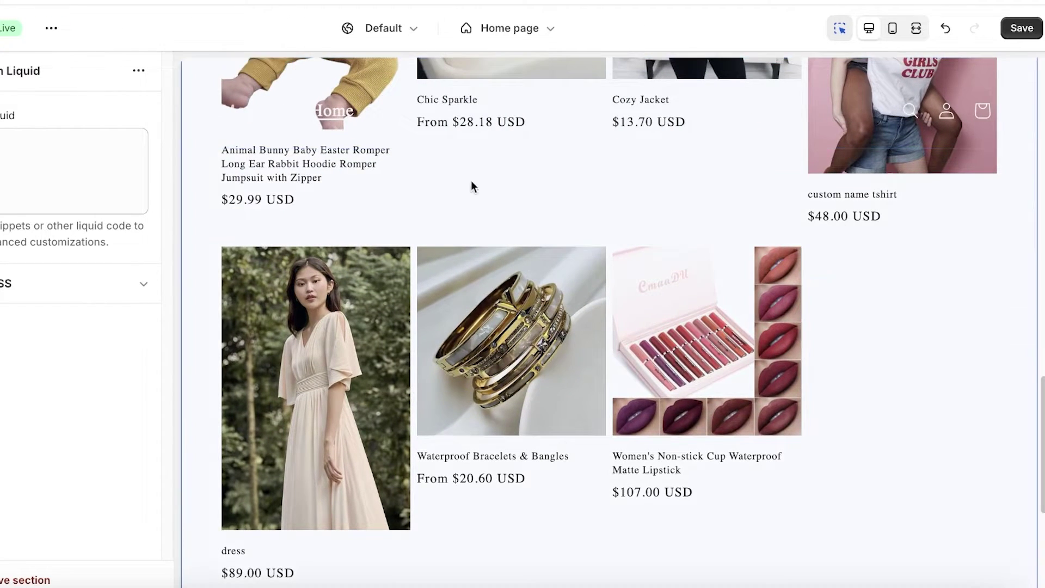
{"action": "scroll", "coordinate": [472, 184], "scroll_direction": "up", "scroll_amount": 3}
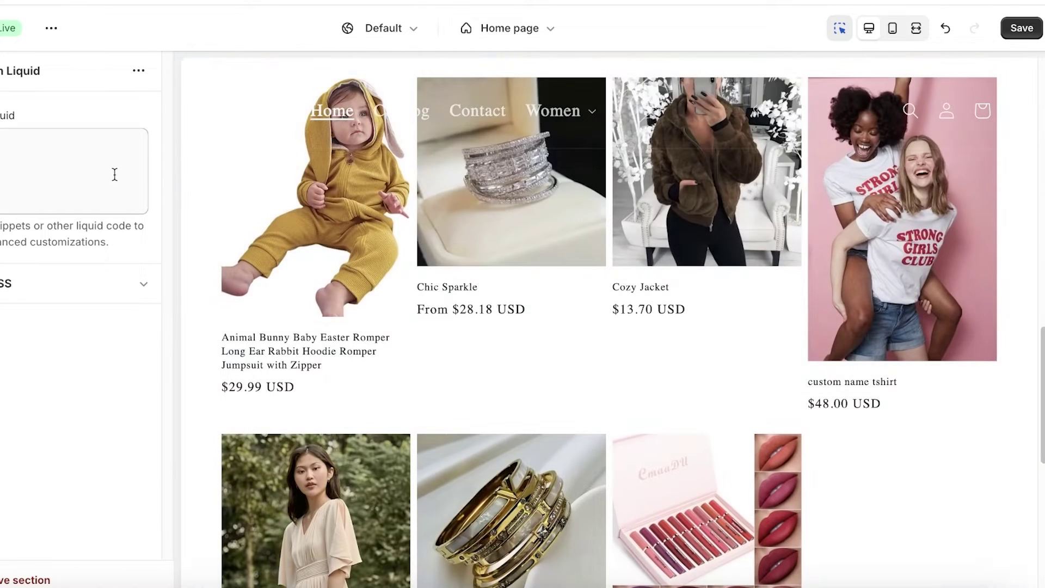
{"action": "left_click", "coordinate": [81, 185]}
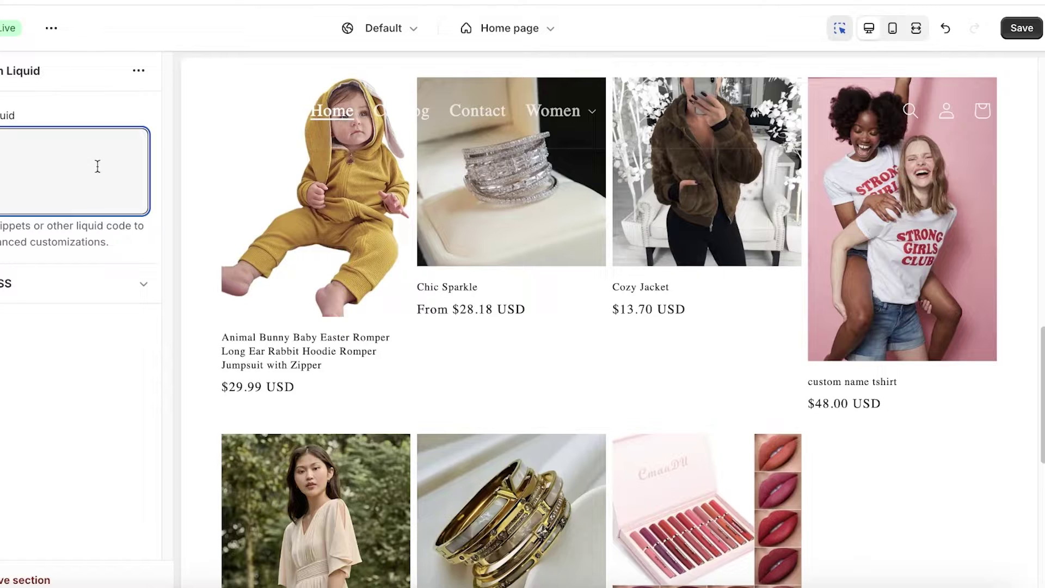
{"action": "scroll", "coordinate": [905, 180], "scroll_direction": "down", "scroll_amount": 8}
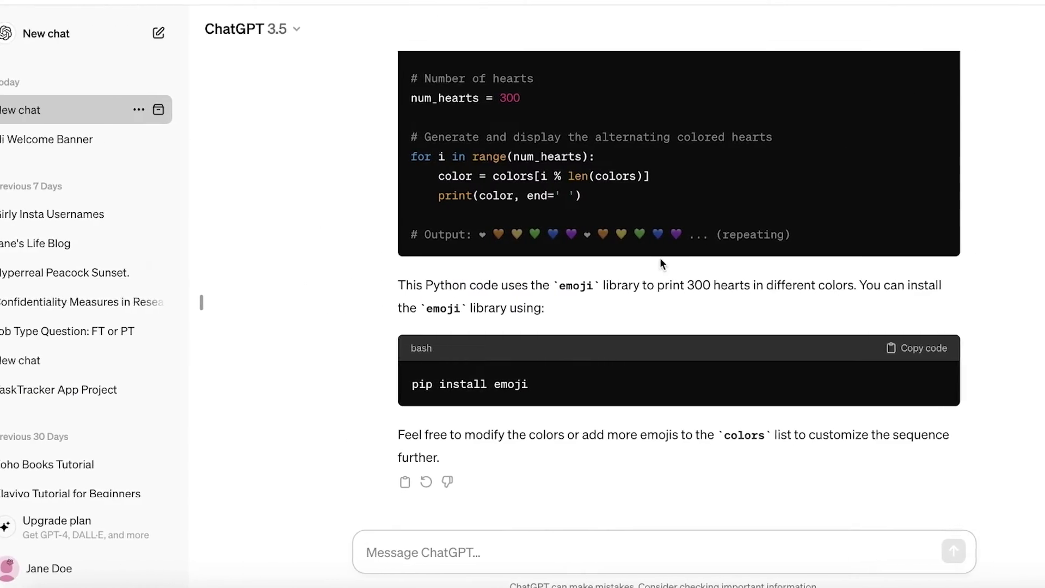
{"action": "scroll", "coordinate": [660, 257], "scroll_direction": "up", "scroll_amount": 4}
{"action": "scroll", "coordinate": [746, 224], "scroll_direction": "down", "scroll_amount": 4}
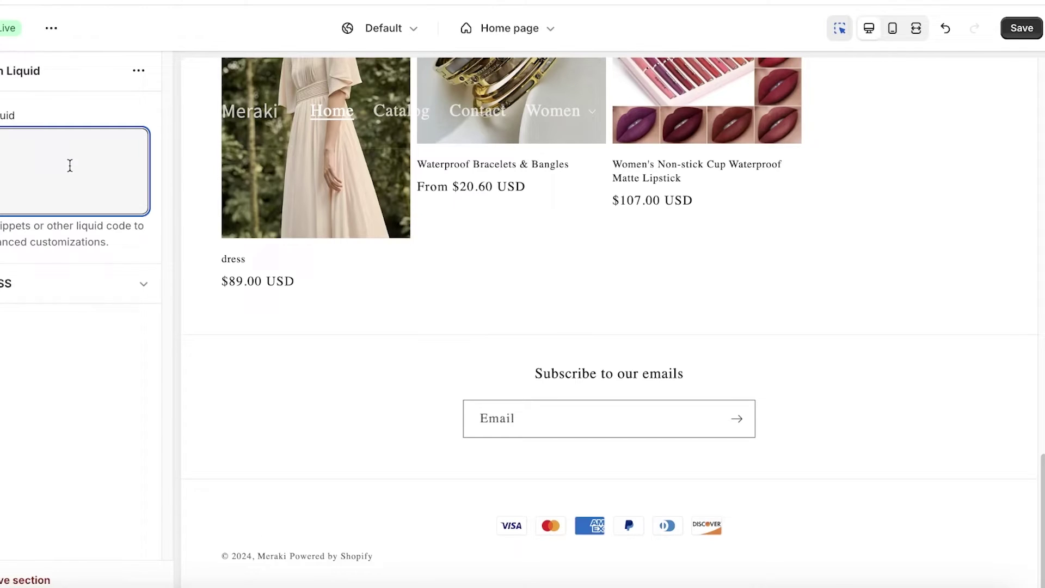
Paste the emoji hearts code into the Custom Liquid box
{"action": "right_click", "coordinate": [70, 163]}
{"action": "left_click", "coordinate": [234, 283]}
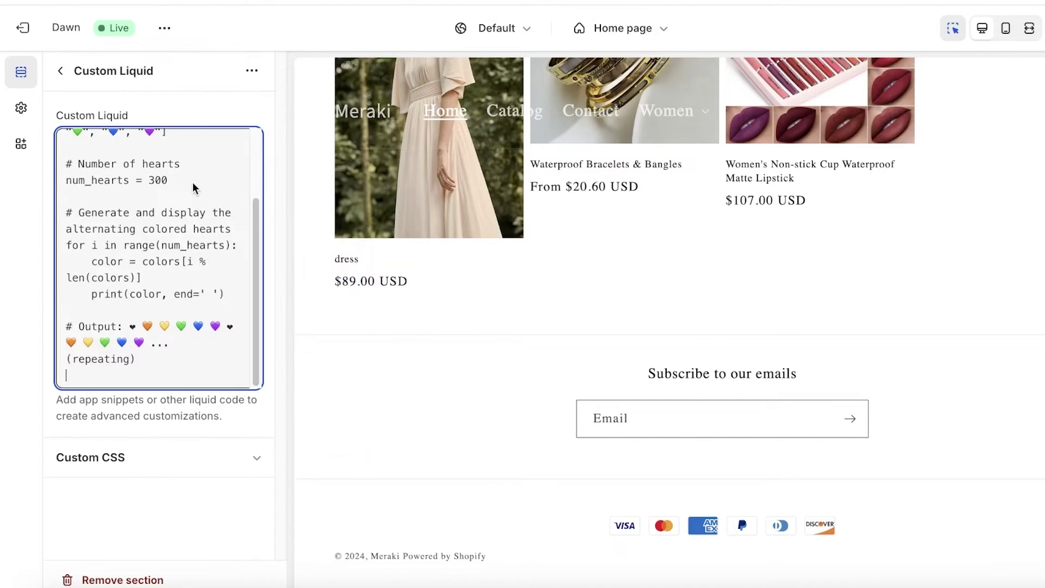
{"action": "scroll", "coordinate": [125, 259], "scroll_direction": "up", "scroll_amount": 3}
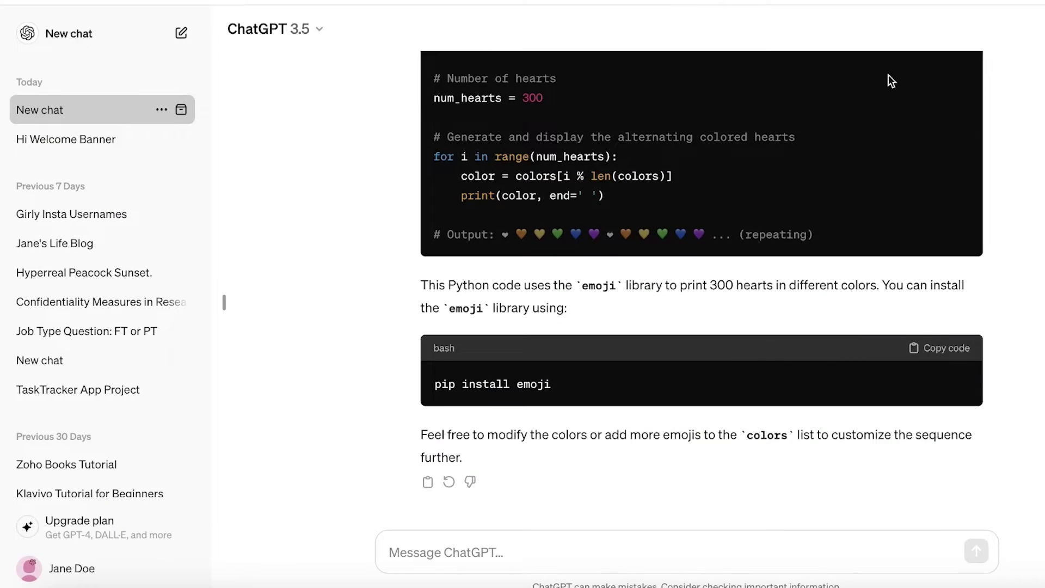
{"action": "scroll", "coordinate": [692, 223], "scroll_direction": "up", "scroll_amount": 8}
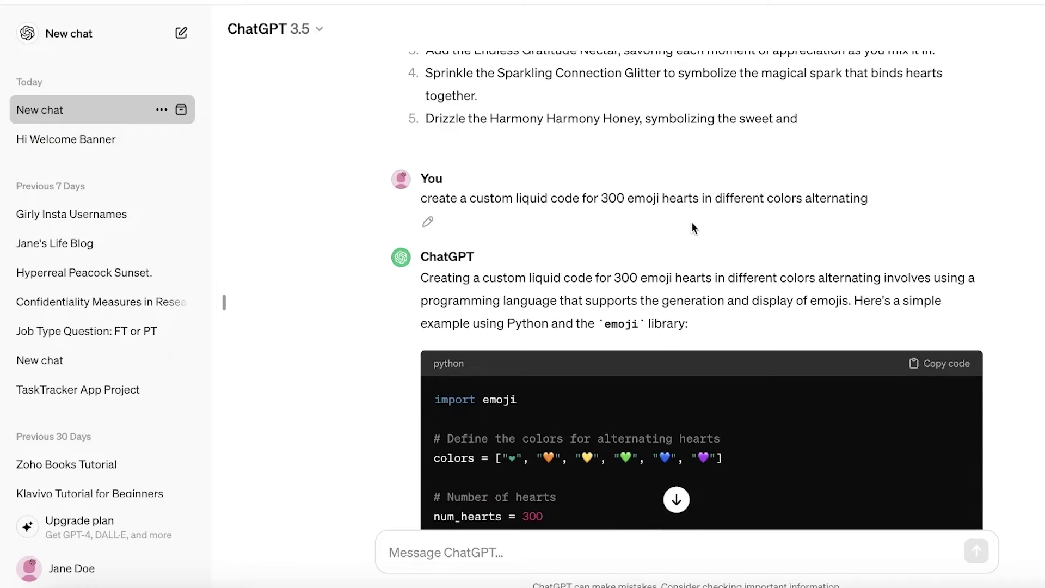
{"action": "scroll", "coordinate": [690, 224], "scroll_direction": "down", "scroll_amount": 3}
{"action": "scroll", "coordinate": [691, 224], "scroll_direction": "up", "scroll_amount": 3}
{"action": "scroll", "coordinate": [691, 229], "scroll_direction": "down", "scroll_amount": 8}
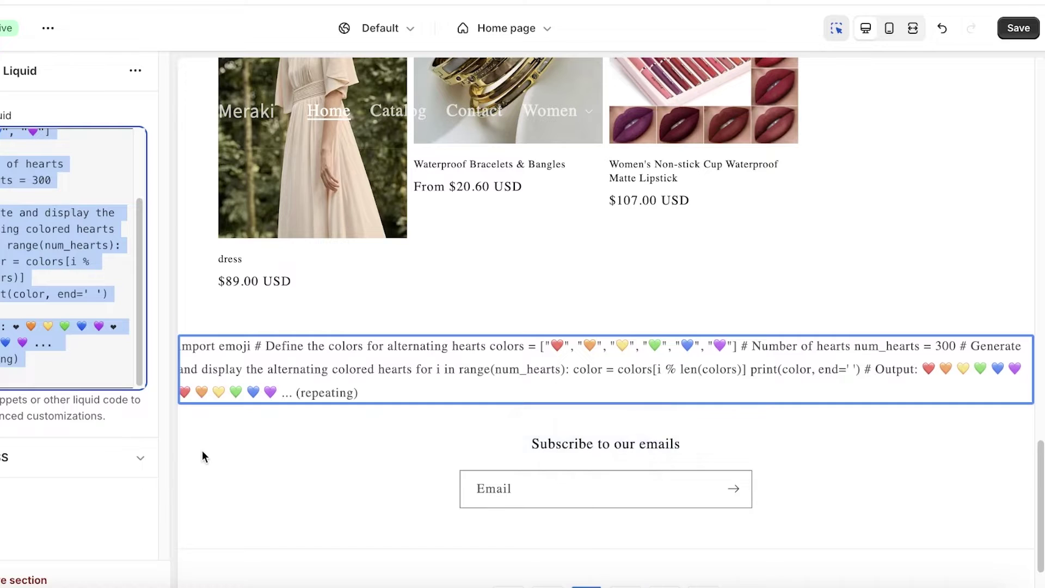
Replace the hearts code with the looping video code and select it for reuse
{"action": "key", "text": "BackSpace"}
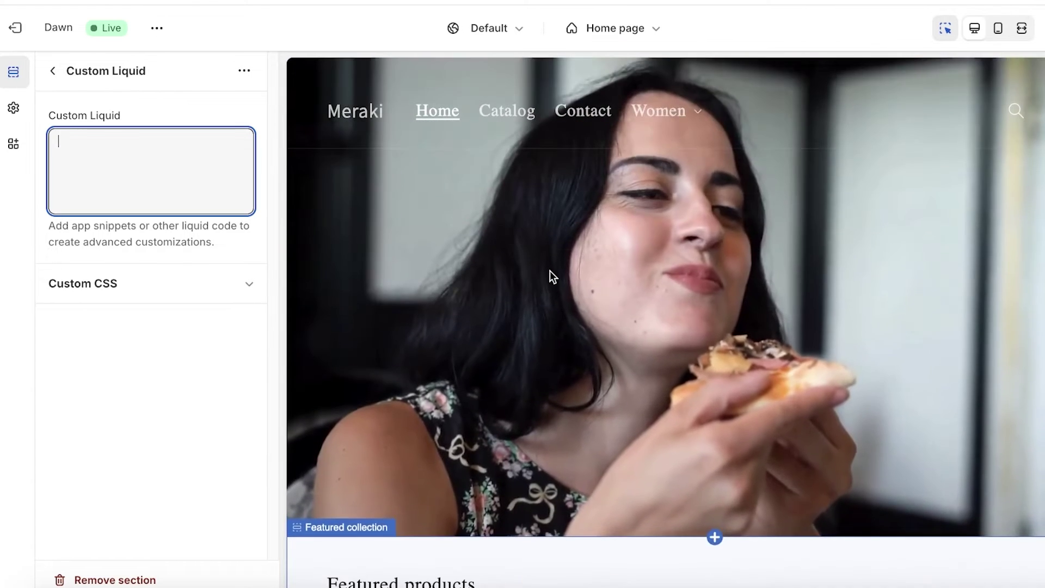
{"action": "key", "text": "ctrl+v"}
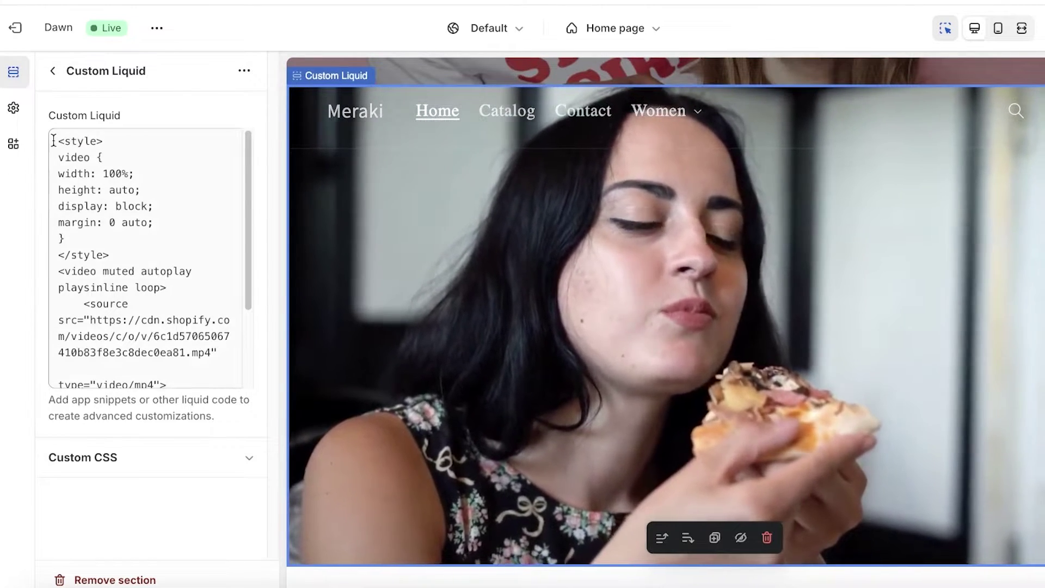
{"action": "left_click_drag", "start_coordinate": [56, 140], "coordinate": [234, 460]}
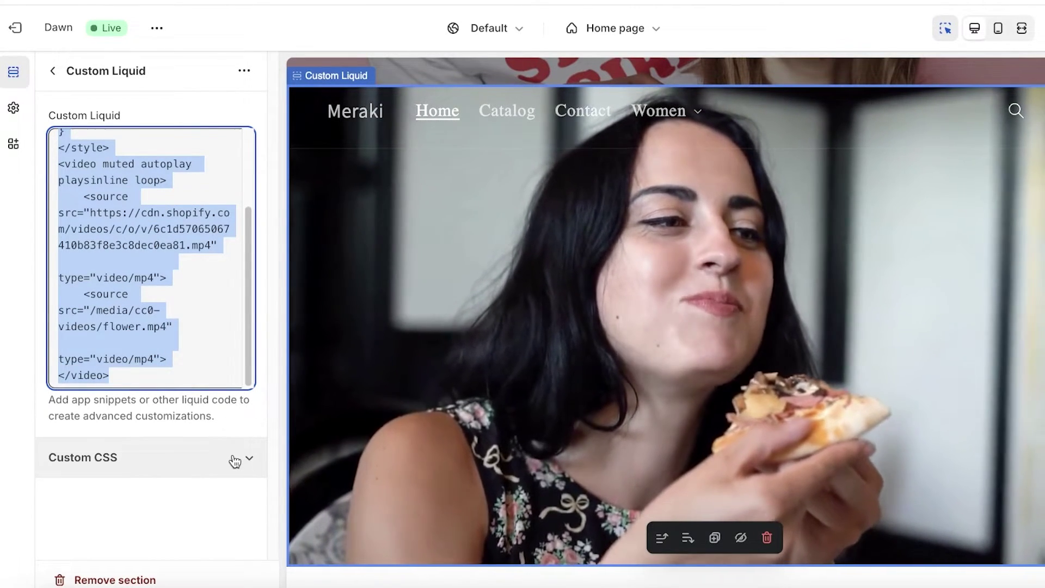
{"action": "left_click", "coordinate": [52, 71]}
Add a Custom Liquid section under the Header and paste the looping video code into it
{"action": "left_click", "coordinate": [104, 463]}
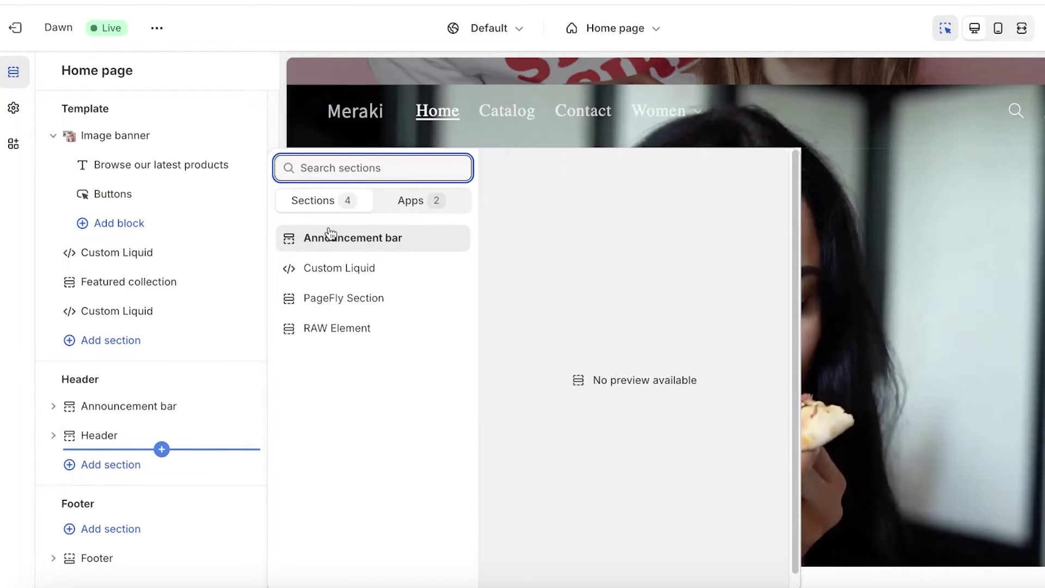
{"action": "left_click", "coordinate": [328, 234]}
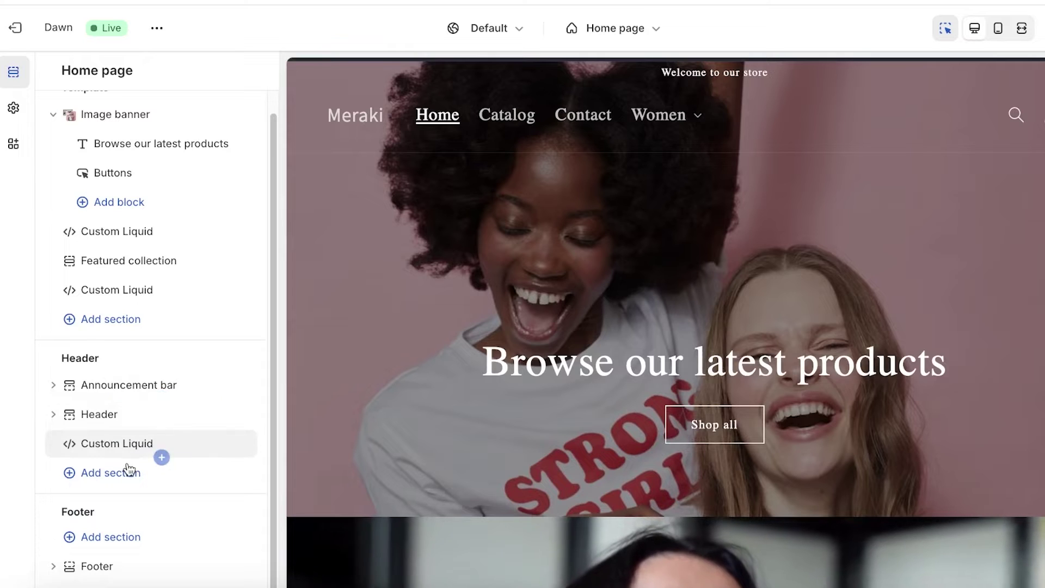
{"action": "left_click", "coordinate": [124, 446]}
{"action": "left_click", "coordinate": [170, 182]}
{"action": "key", "text": "ctrl+v"}
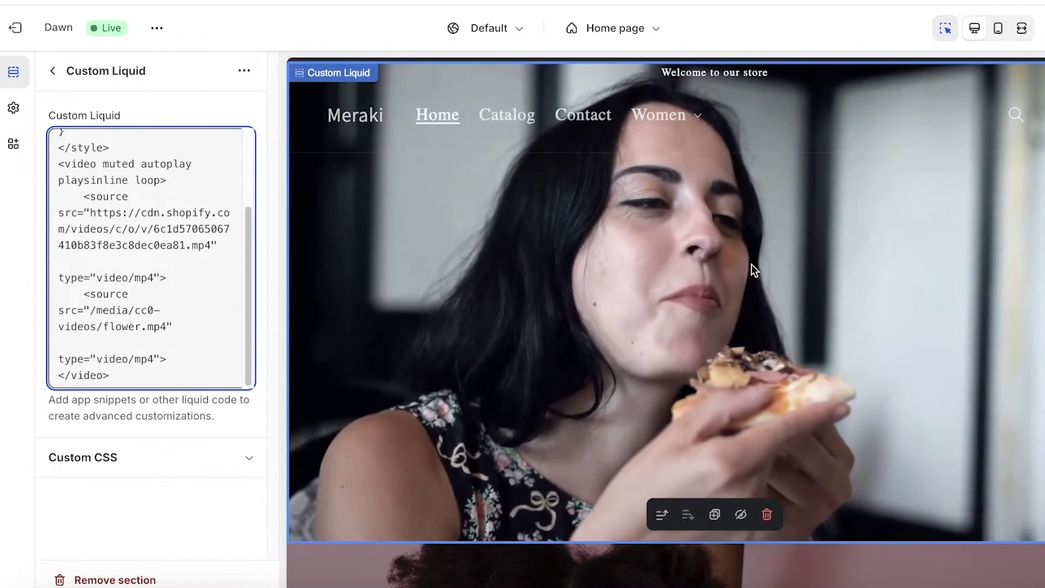
Change the video's style width from 100% to 50% in the Custom Liquid code
{"action": "scroll", "coordinate": [191, 294], "scroll_direction": "up", "scroll_amount": 1}
{"action": "scroll", "coordinate": [191, 294], "scroll_direction": "up", "scroll_amount": 3}
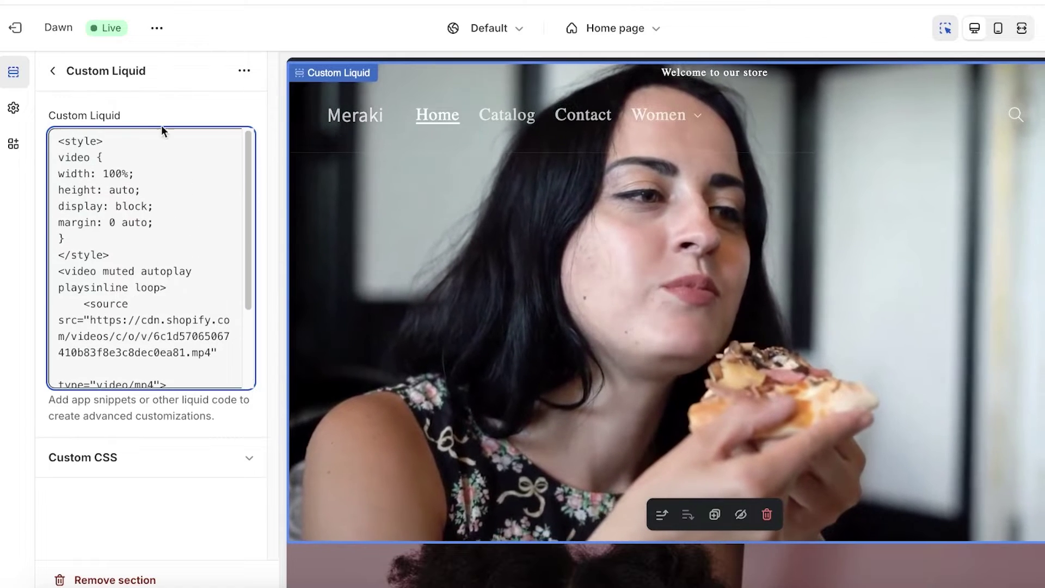
{"action": "left_click_drag", "start_coordinate": [122, 174], "coordinate": [102, 174]}
{"action": "type", "text": "50"}
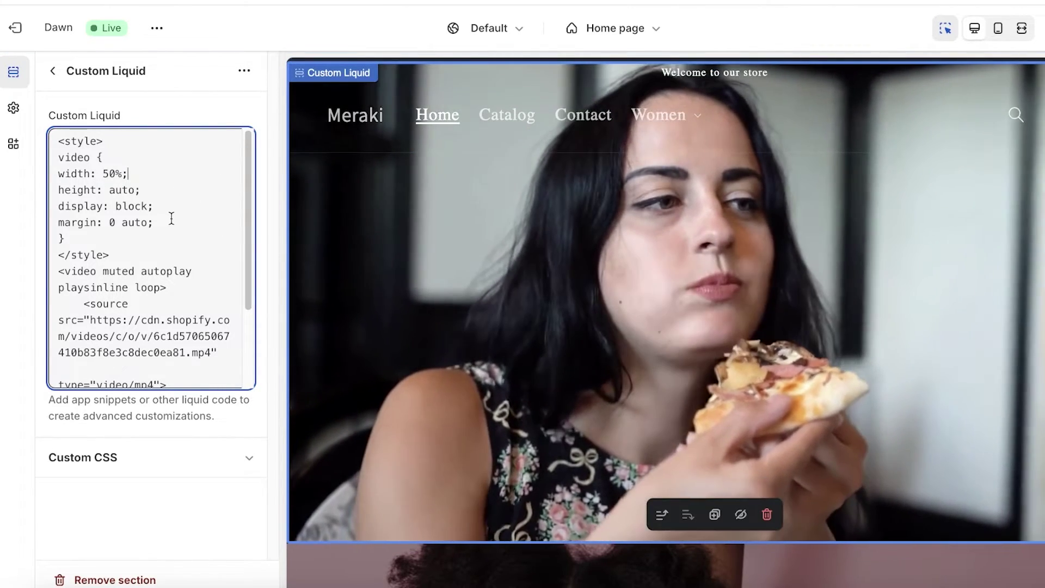
Set the video's margin to 79 auto and go back to the Home page section list
{"action": "scroll", "coordinate": [170, 217], "scroll_direction": "down", "scroll_amount": 1}
{"action": "scroll", "coordinate": [142, 174], "scroll_direction": "down", "scroll_amount": 4}
{"action": "scroll", "coordinate": [144, 178], "scroll_direction": "up", "scroll_amount": 3}
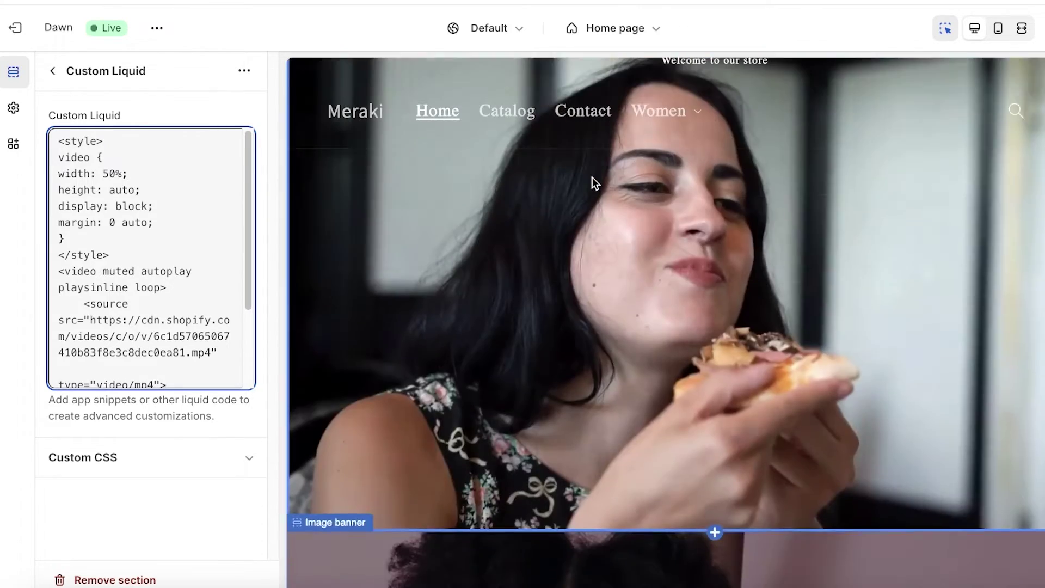
{"action": "scroll", "coordinate": [181, 270], "scroll_direction": "down", "scroll_amount": 2}
{"action": "scroll", "coordinate": [182, 269], "scroll_direction": "up", "scroll_amount": 2}
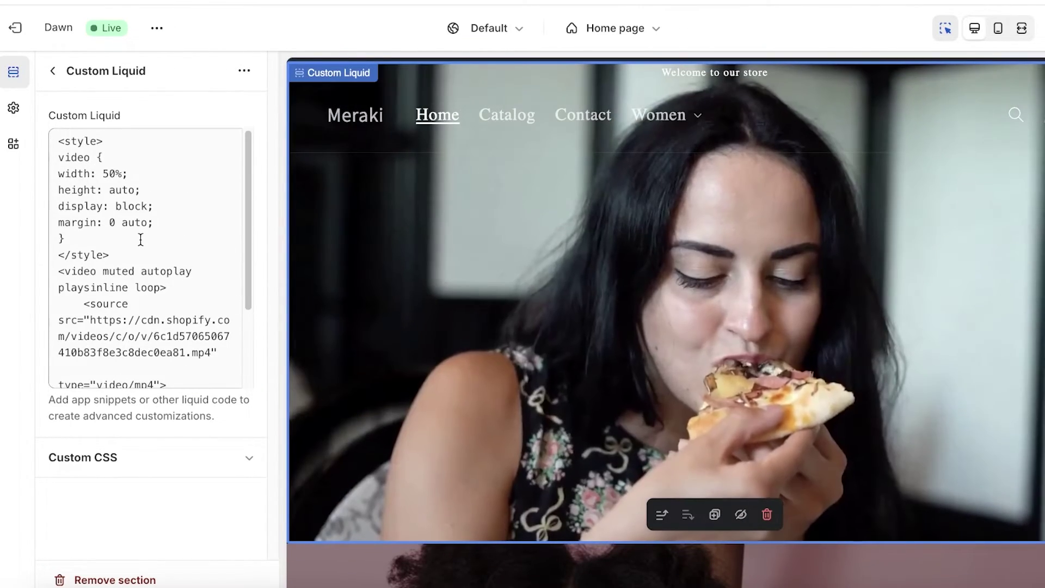
{"action": "left_click", "coordinate": [136, 218]}
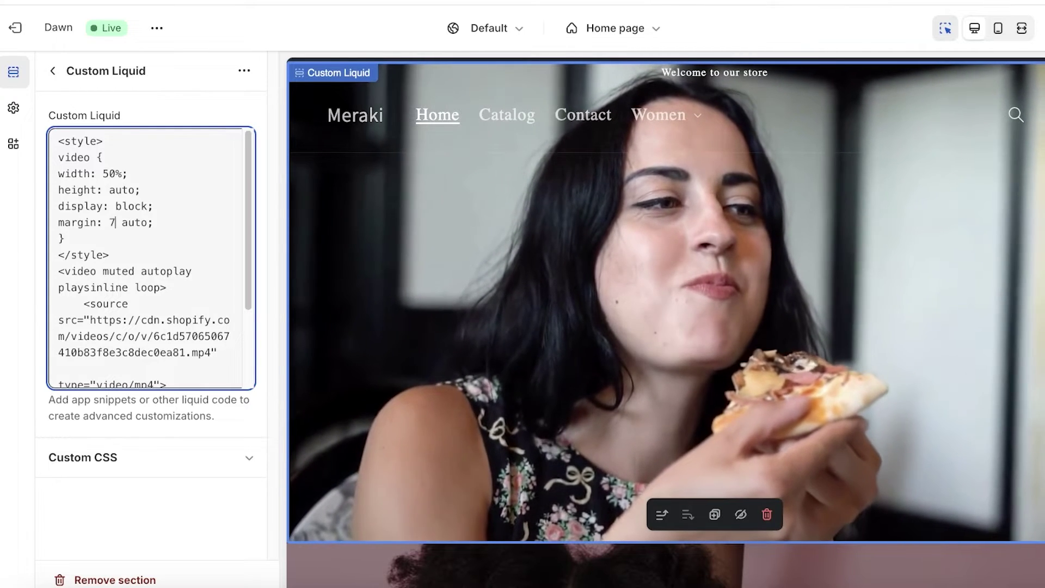
{"action": "double_click", "coordinate": [111, 222]}
{"action": "type", "text": "79"}
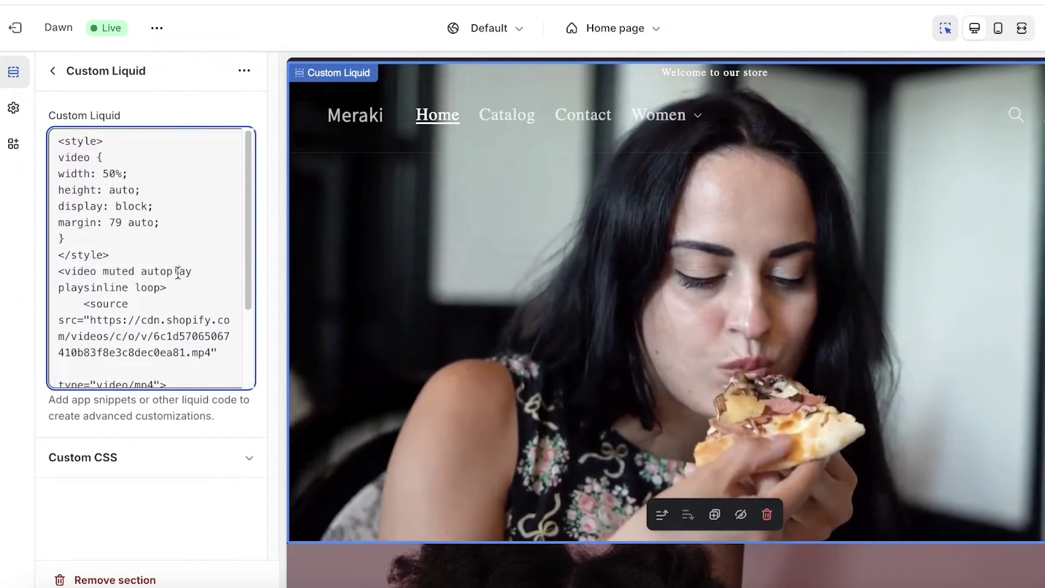
{"action": "left_click", "coordinate": [58, 70]}
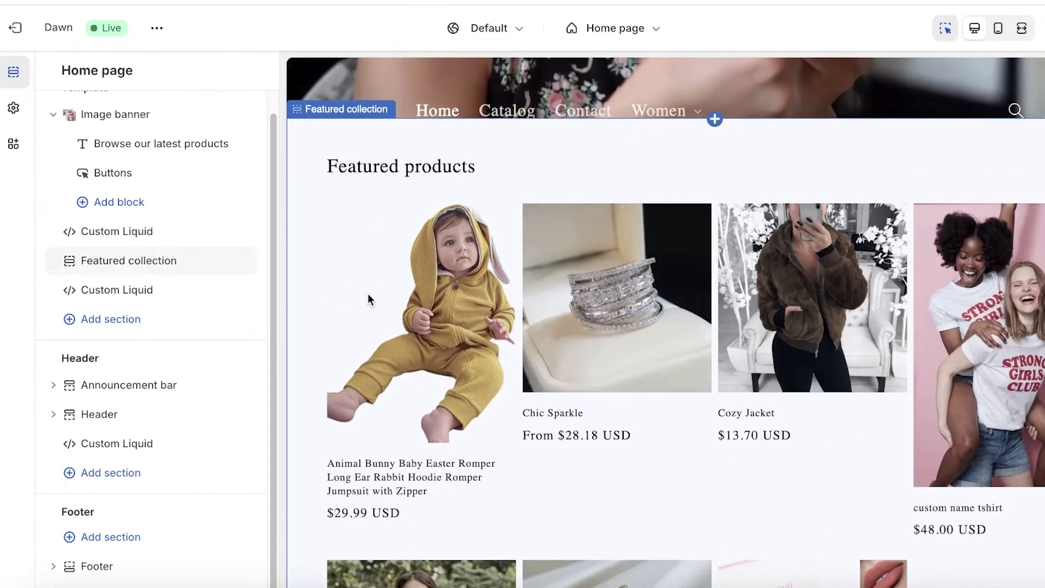
Switch the preview to the bunny romper product page and inspect its Custom Liquid video section
{"action": "left_click", "coordinate": [407, 292]}
{"action": "left_click", "coordinate": [407, 292]}
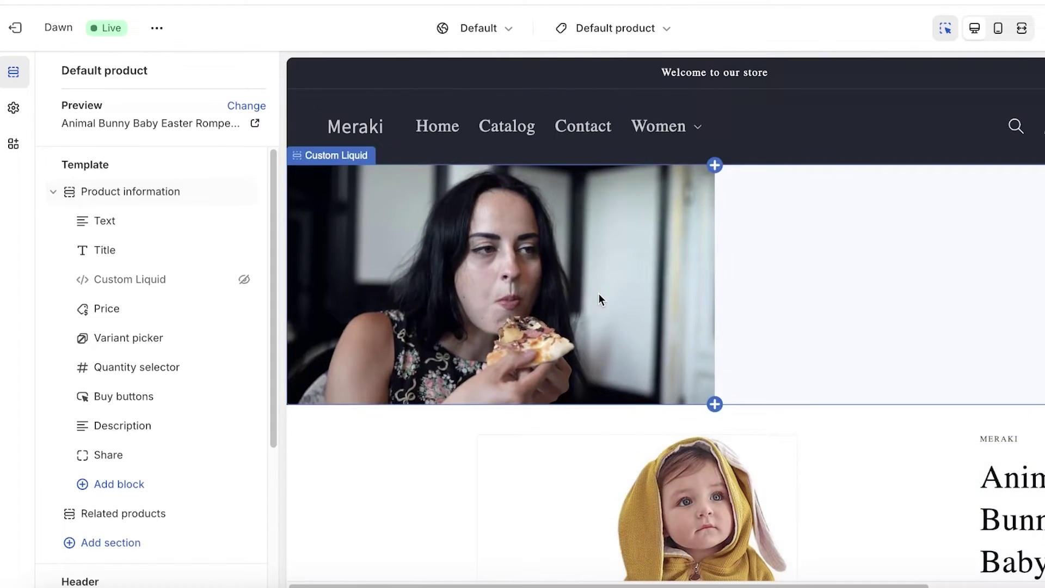
{"action": "left_click", "coordinate": [599, 299]}
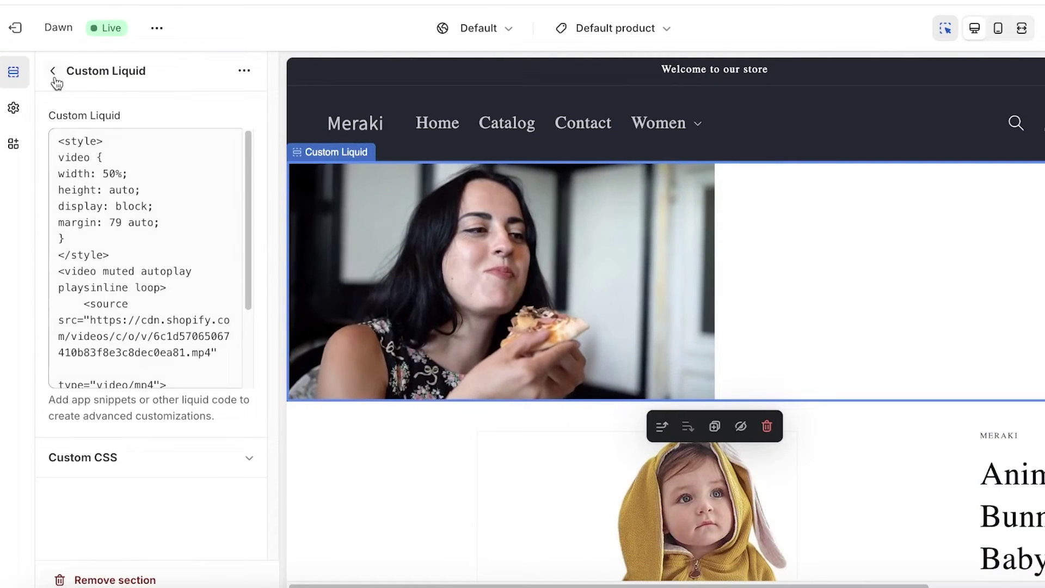
{"action": "left_click", "coordinate": [53, 70]}
Remove the Custom Liquid video section from the product page
{"action": "left_click", "coordinate": [224, 444]}
{"action": "scroll", "coordinate": [729, 315], "scroll_direction": "down", "scroll_amount": 3}
{"action": "scroll", "coordinate": [730, 315], "scroll_direction": "up", "scroll_amount": 1}
{"action": "scroll", "coordinate": [729, 315], "scroll_direction": "down", "scroll_amount": 3}
{"action": "scroll", "coordinate": [730, 314], "scroll_direction": "up", "scroll_amount": 4}
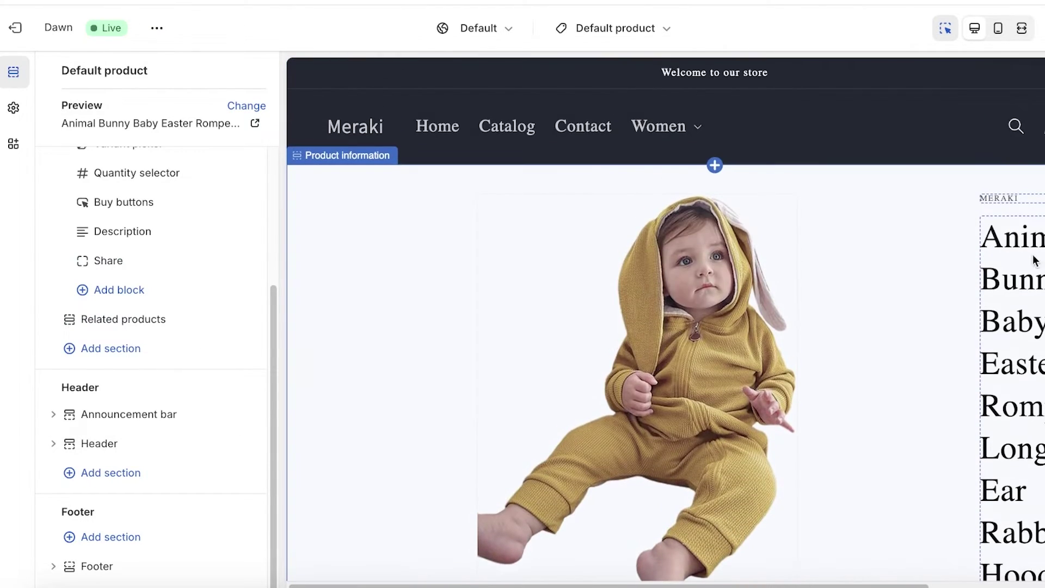
Leave the product page theme editor, discarding its unsaved changes
{"action": "left_click", "coordinate": [984, 272]}
{"action": "scroll", "coordinate": [984, 272], "scroll_direction": "down", "scroll_amount": 2}
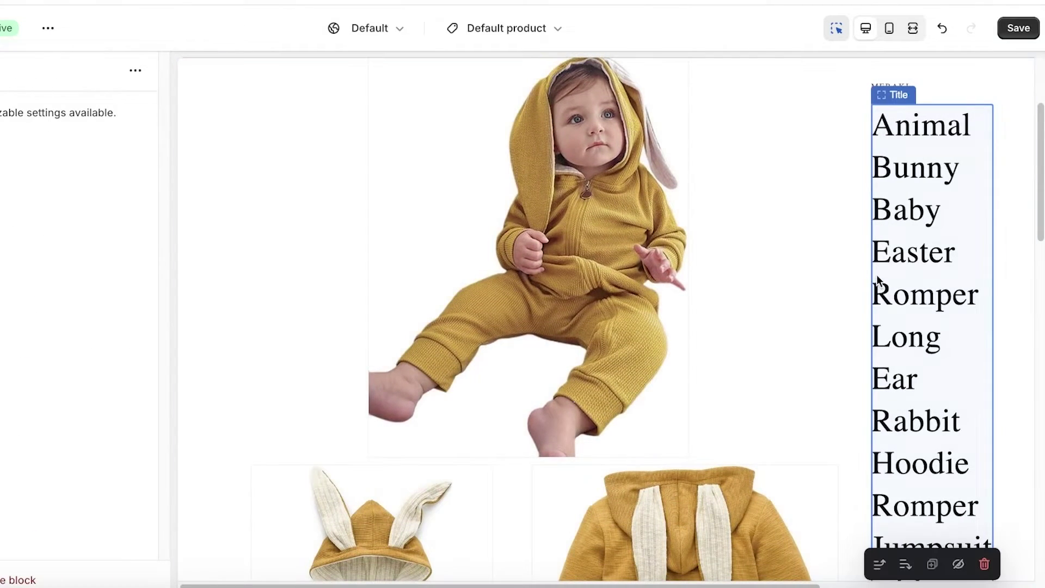
{"action": "scroll", "coordinate": [876, 275], "scroll_direction": "down", "scroll_amount": 4}
{"action": "scroll", "coordinate": [840, 289], "scroll_direction": "up", "scroll_amount": 3}
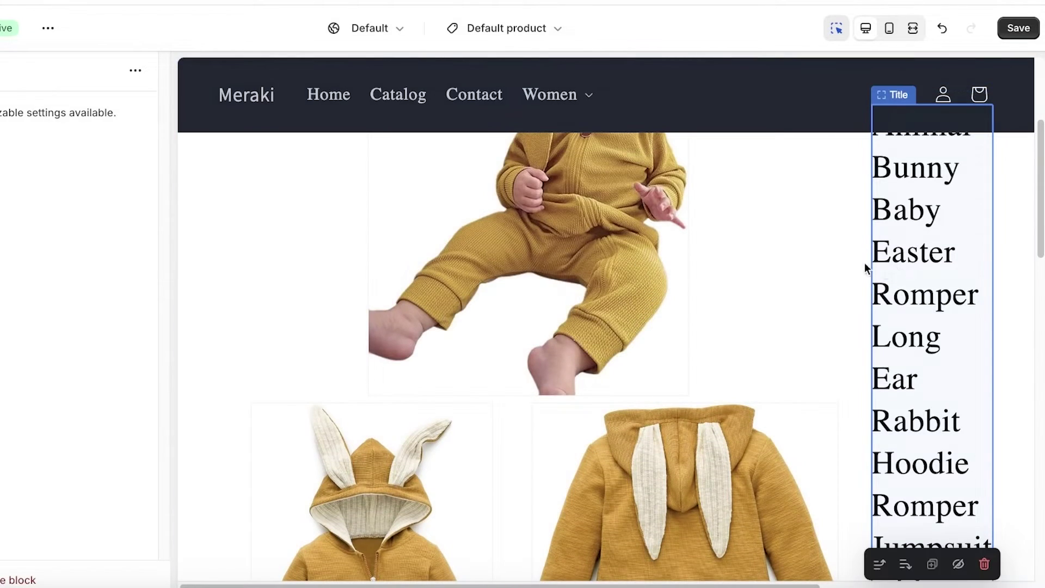
{"action": "scroll", "coordinate": [893, 210], "scroll_direction": "down", "scroll_amount": 1}
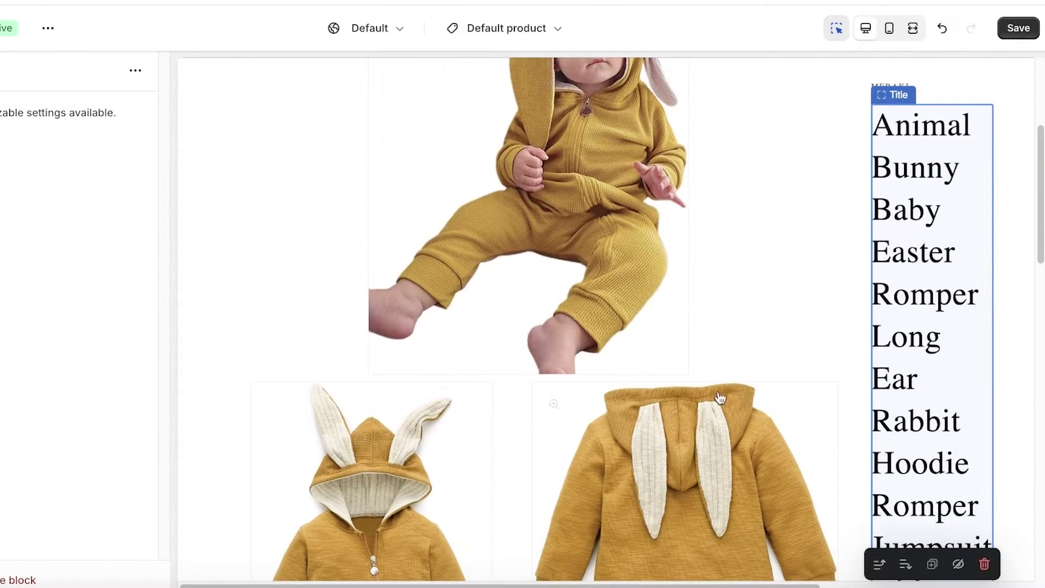
{"action": "scroll", "coordinate": [659, 387], "scroll_direction": "up", "scroll_amount": 5}
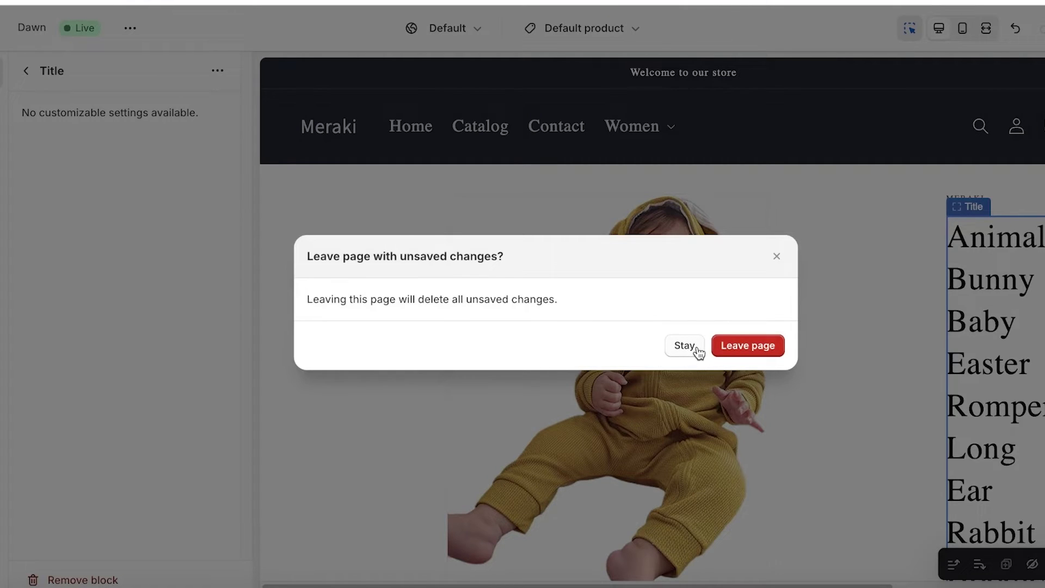
{"action": "left_click", "coordinate": [744, 347]}
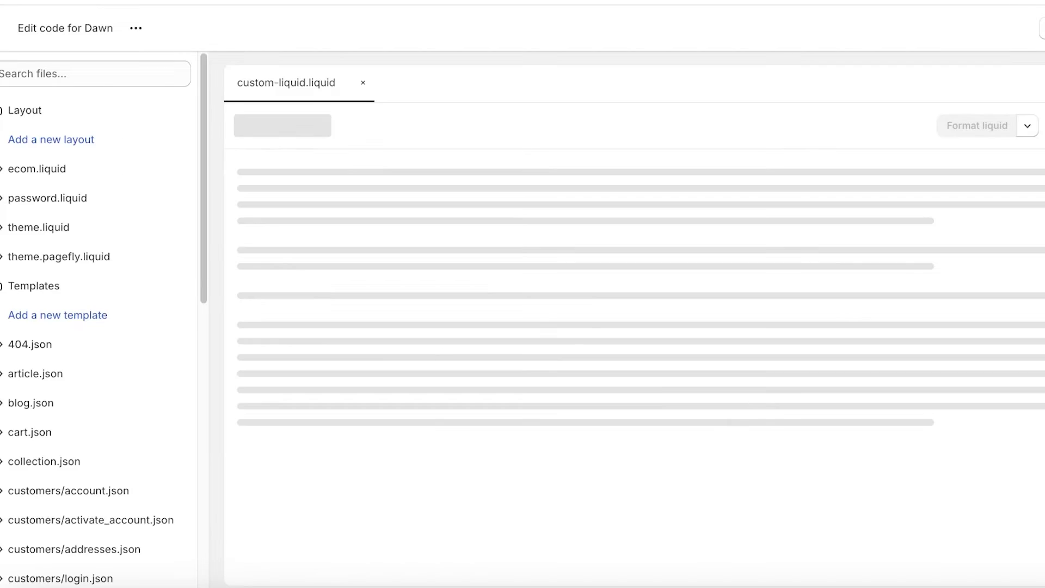
Filter the theme files by 'section-' and browse the Assets list for section-main-product.css
{"action": "left_click", "coordinate": [5, 73]}
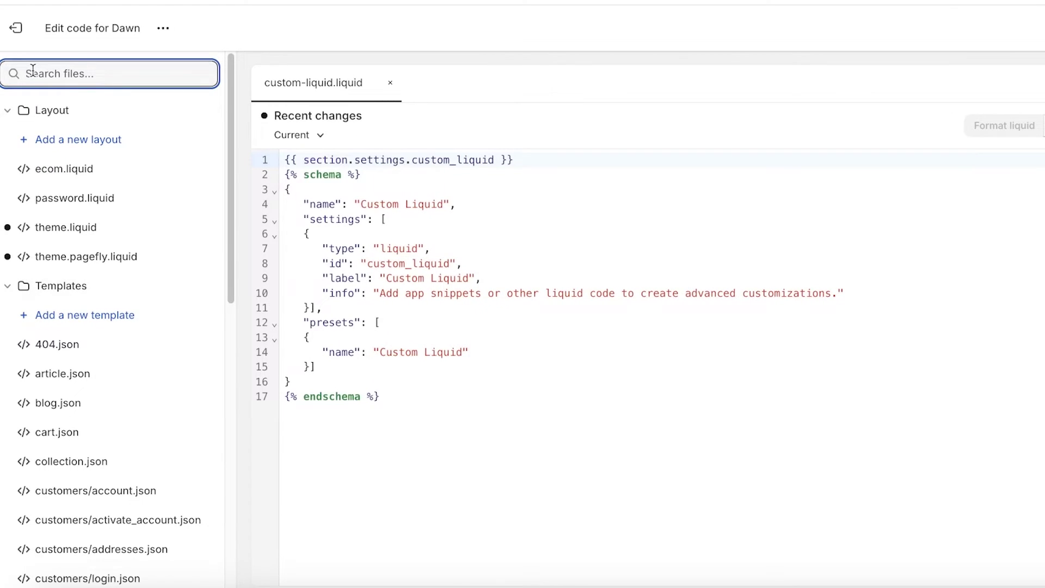
{"action": "type", "text": "section"}
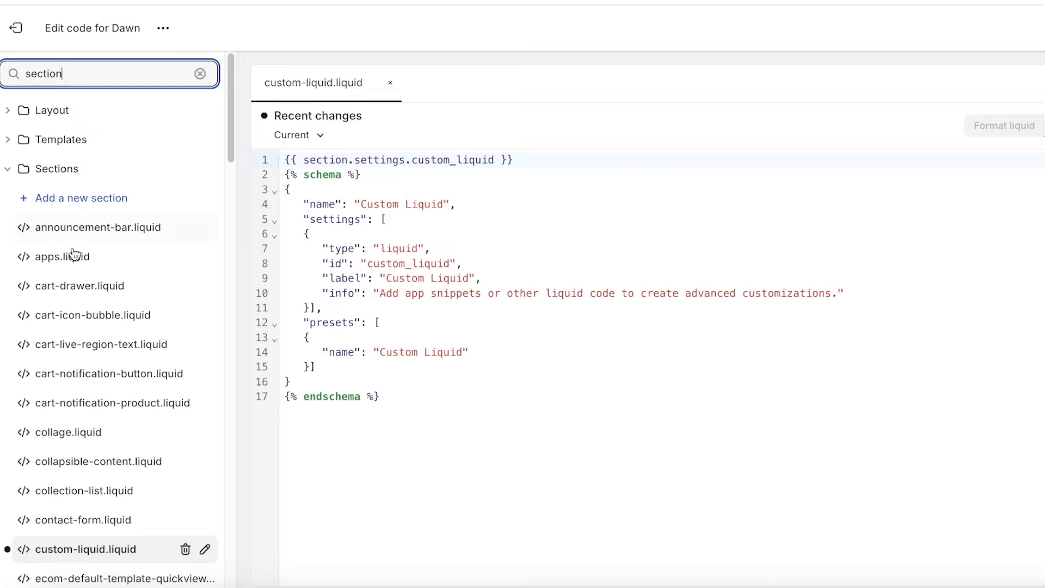
{"action": "scroll", "coordinate": [136, 370], "scroll_direction": "down", "scroll_amount": 3}
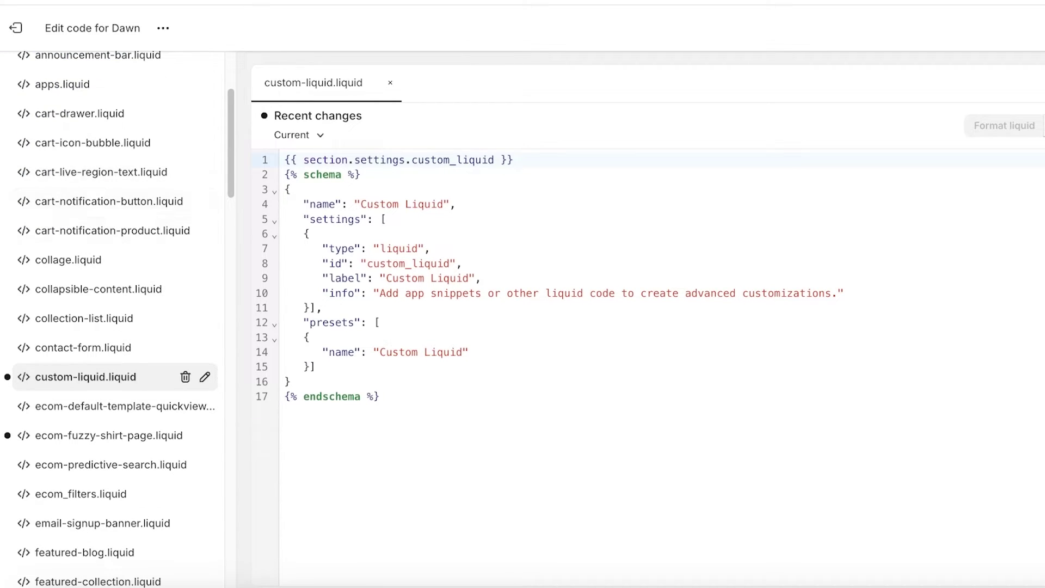
{"action": "scroll", "coordinate": [82, 364], "scroll_direction": "up", "scroll_amount": 1}
{"action": "scroll", "coordinate": [83, 277], "scroll_direction": "up", "scroll_amount": 4}
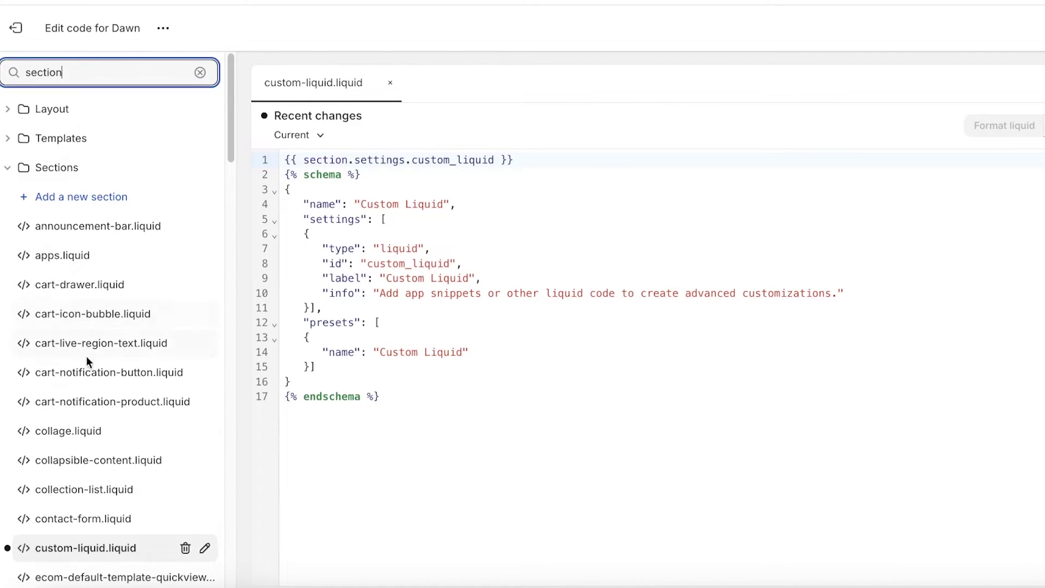
{"action": "scroll", "coordinate": [87, 369], "scroll_direction": "down", "scroll_amount": 14}
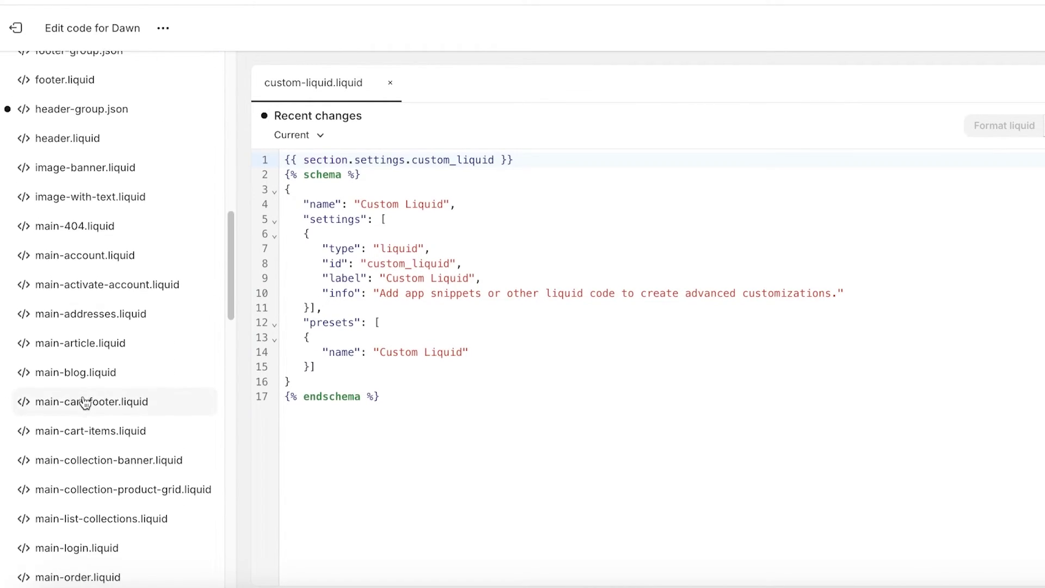
{"action": "scroll", "coordinate": [85, 402], "scroll_direction": "down", "scroll_amount": 17}
{"action": "scroll", "coordinate": [85, 400], "scroll_direction": "up", "scroll_amount": 20}
{"action": "scroll", "coordinate": [82, 386], "scroll_direction": "down", "scroll_amount": 8}
{"action": "scroll", "coordinate": [79, 370], "scroll_direction": "up", "scroll_amount": 10}
{"action": "type", "text": "-"}
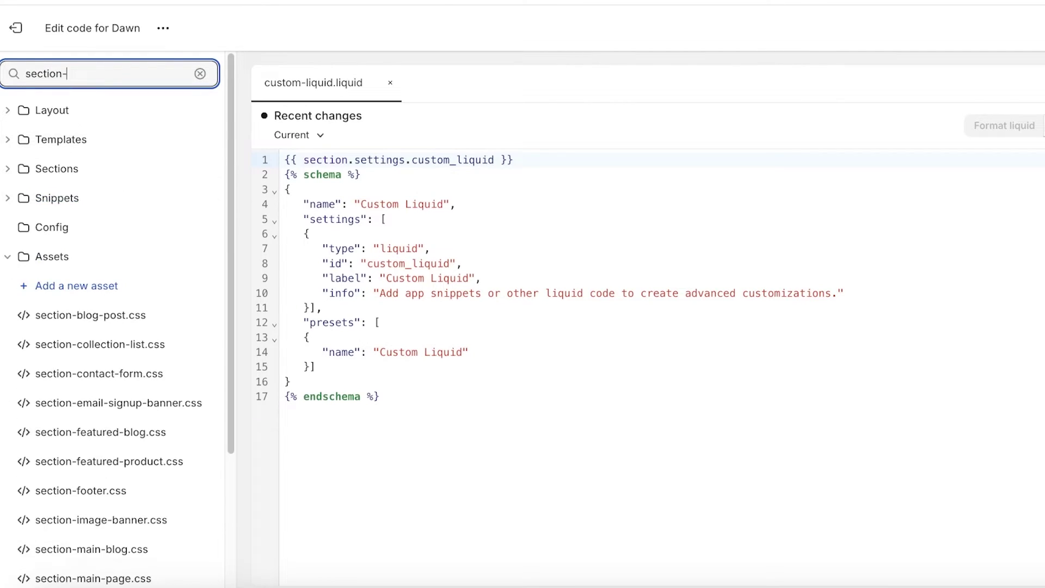
{"action": "type", "text": "p"}
{"action": "key", "text": "BackSpace"}
{"action": "scroll", "coordinate": [87, 547], "scroll_direction": "down", "scroll_amount": 2}
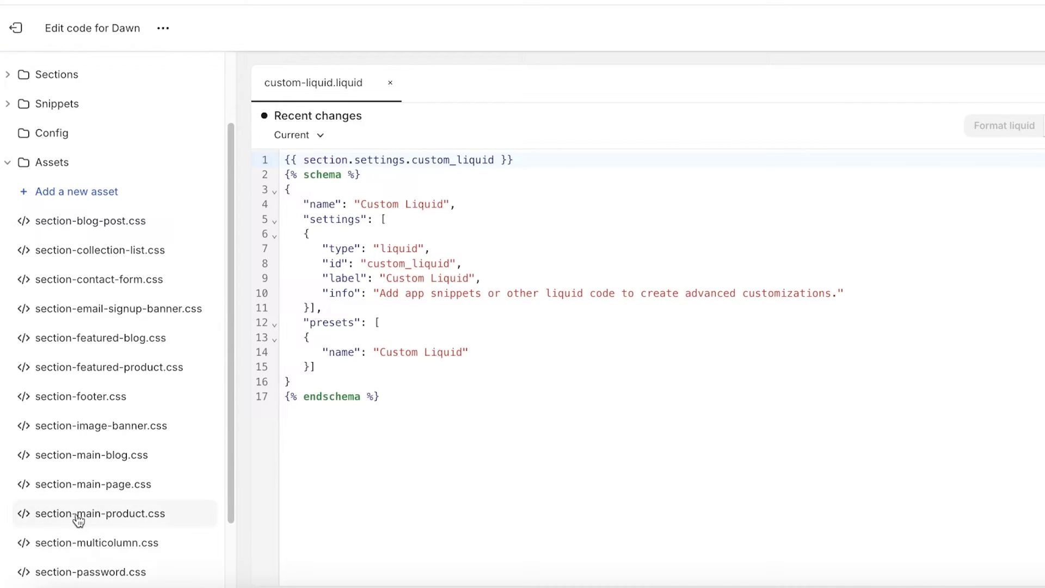
Open section-main-product.css and search it for the product media 'wrapper' rules
{"action": "left_click", "coordinate": [114, 520]}
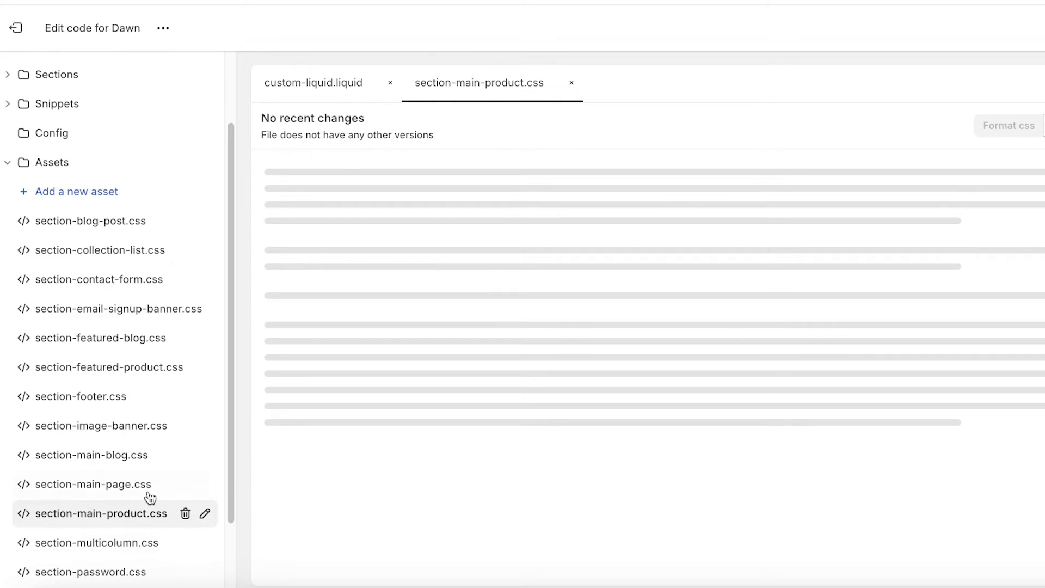
{"action": "scroll", "coordinate": [434, 216], "scroll_direction": "down", "scroll_amount": 6}
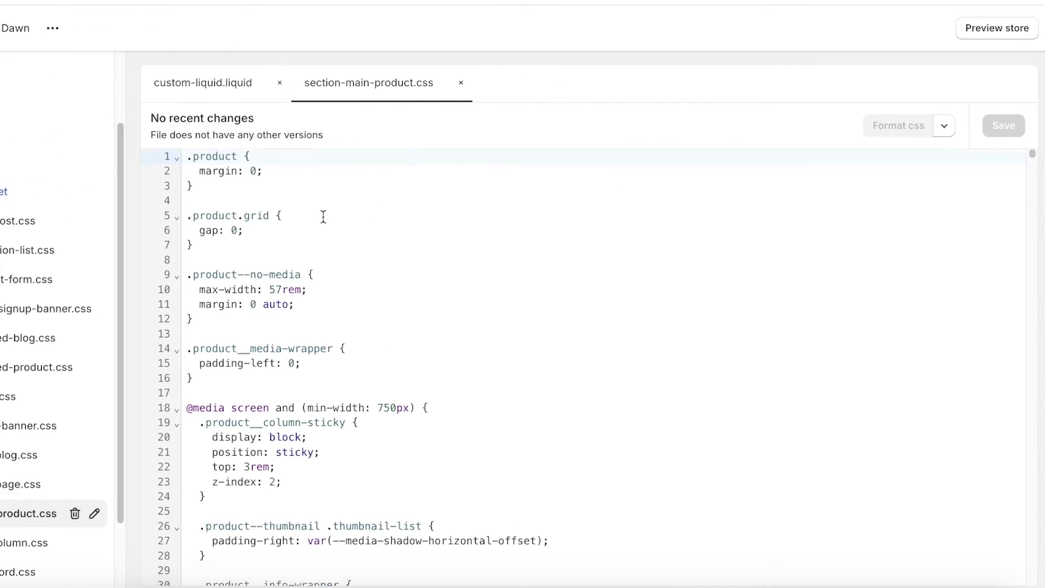
{"action": "scroll", "coordinate": [324, 217], "scroll_direction": "up", "scroll_amount": 6}
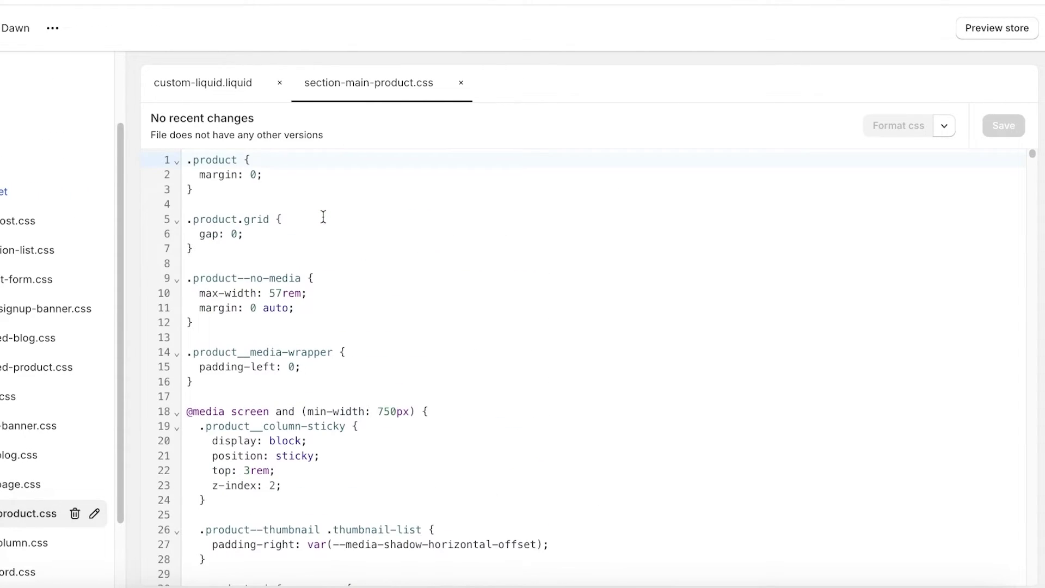
{"action": "key", "text": "ctrl+f"}
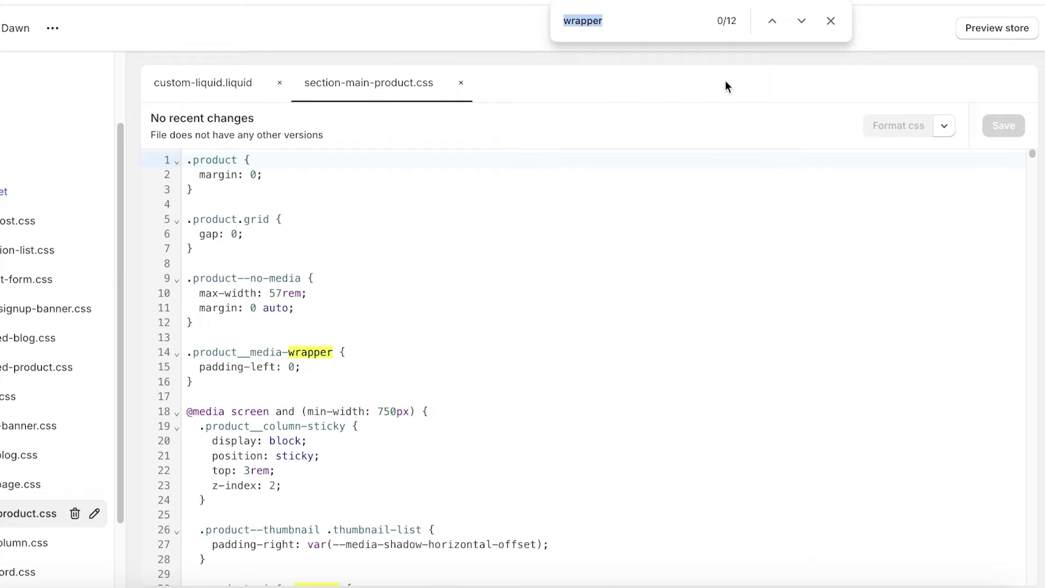
{"action": "scroll", "coordinate": [639, 198], "scroll_direction": "down", "scroll_amount": 15}
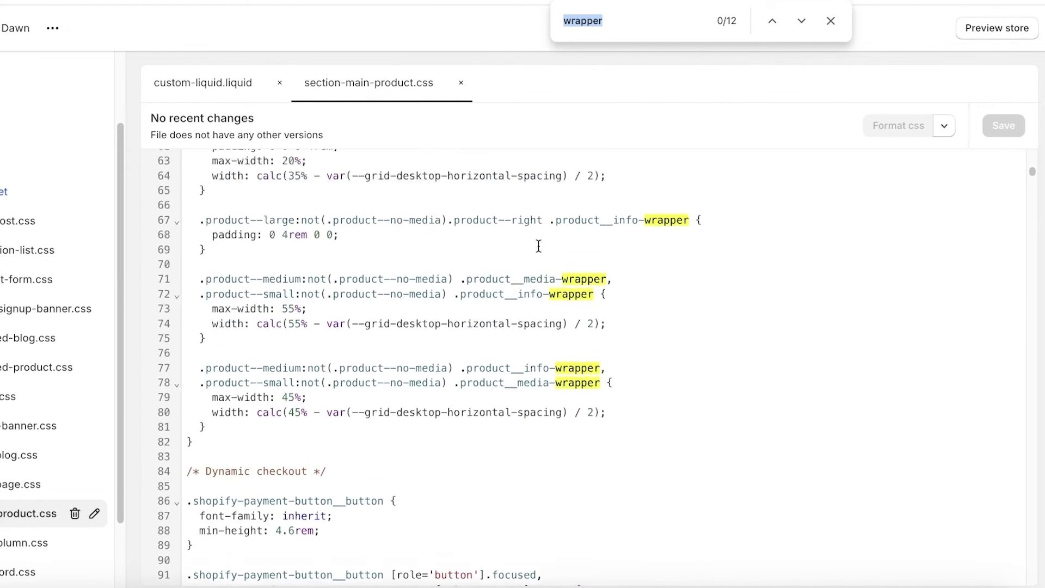
{"action": "scroll", "coordinate": [539, 246], "scroll_direction": "down", "scroll_amount": 2}
{"action": "scroll", "coordinate": [537, 256], "scroll_direction": "up", "scroll_amount": 4}
{"action": "scroll", "coordinate": [521, 226], "scroll_direction": "up", "scroll_amount": 3}
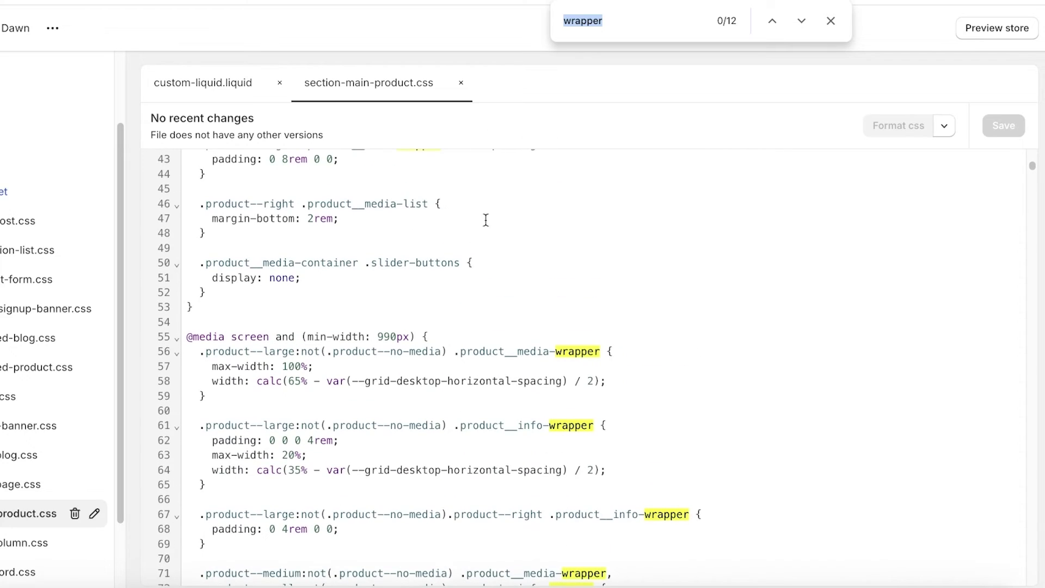
{"action": "scroll", "coordinate": [294, 272], "scroll_direction": "down", "scroll_amount": 1}
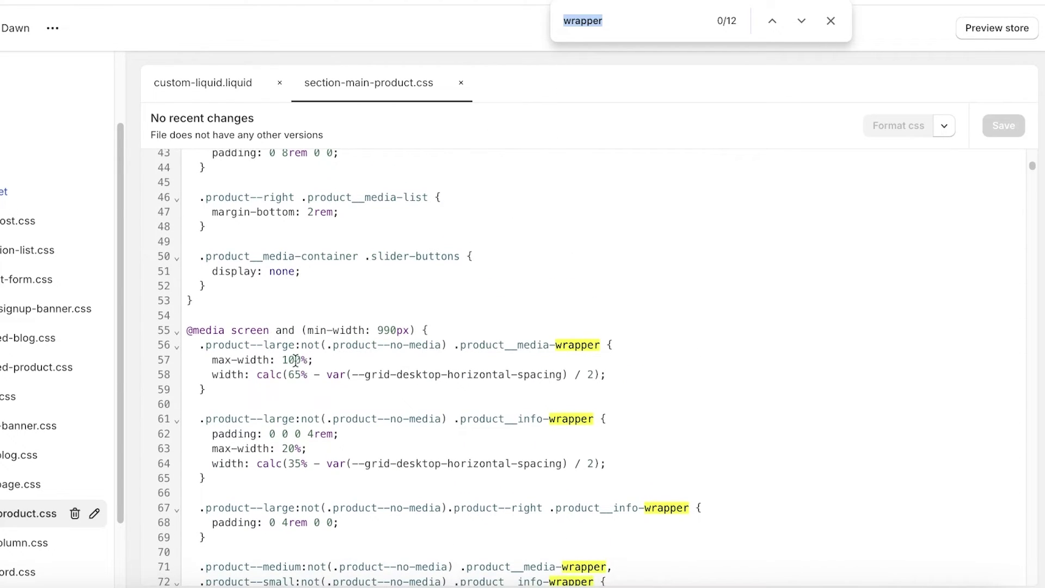
Change the wrapper to max-width 40% and width calc(40%), then save the stylesheet
{"action": "left_click", "coordinate": [296, 359]}
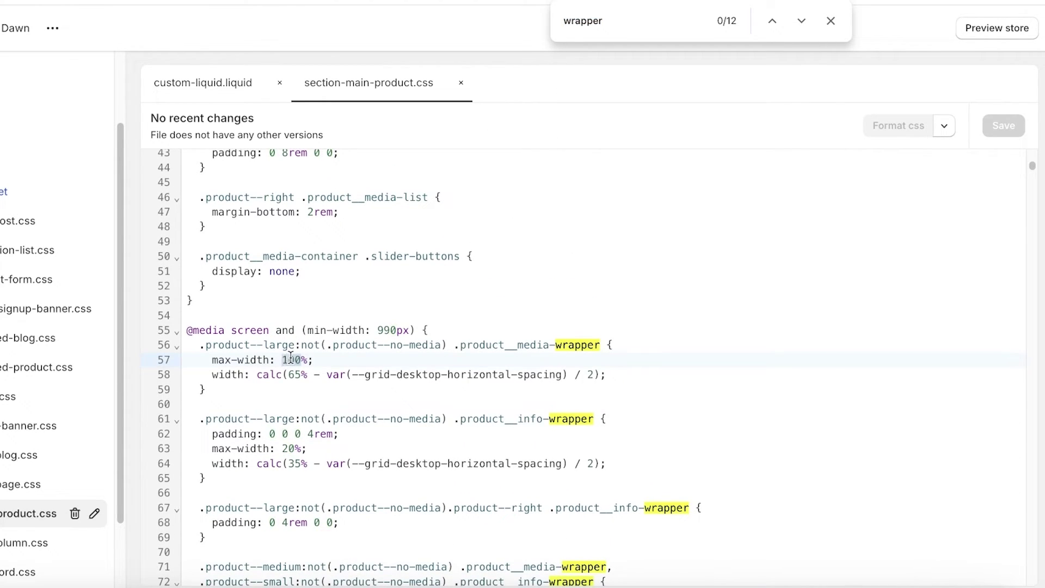
{"action": "type", "text": "40"}
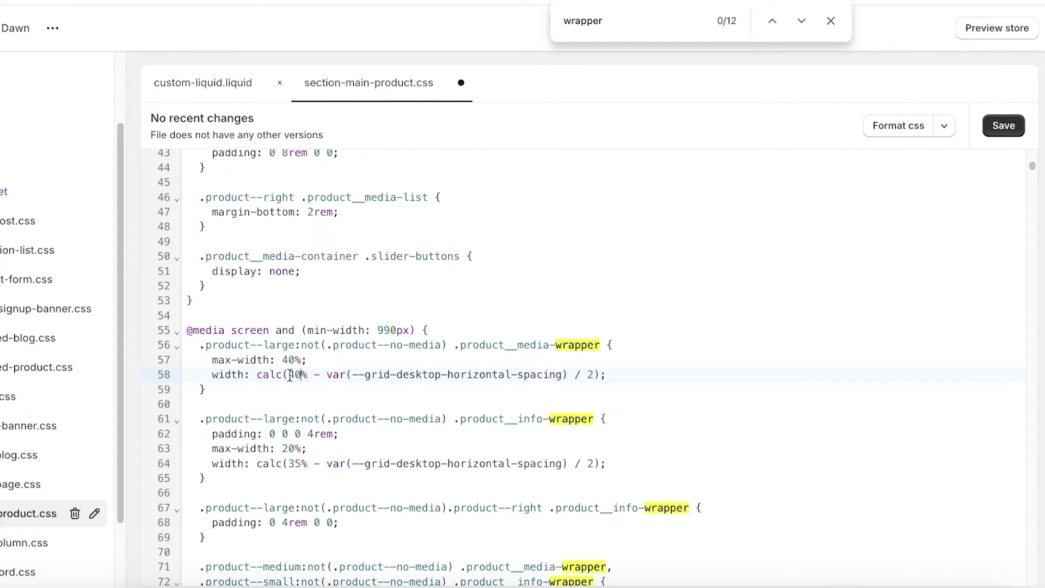
{"action": "scroll", "coordinate": [292, 460], "scroll_direction": "down", "scroll_amount": 1}
{"action": "left_click", "coordinate": [292, 460]}
{"action": "scroll", "coordinate": [296, 457], "scroll_direction": "down", "scroll_amount": 5}
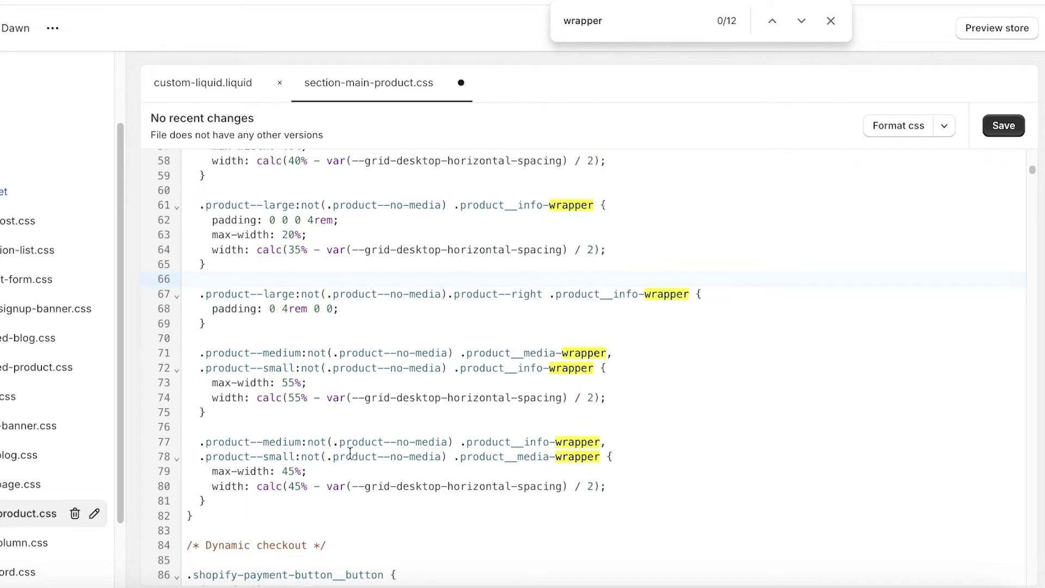
{"action": "scroll", "coordinate": [301, 469], "scroll_direction": "down", "scroll_amount": 10}
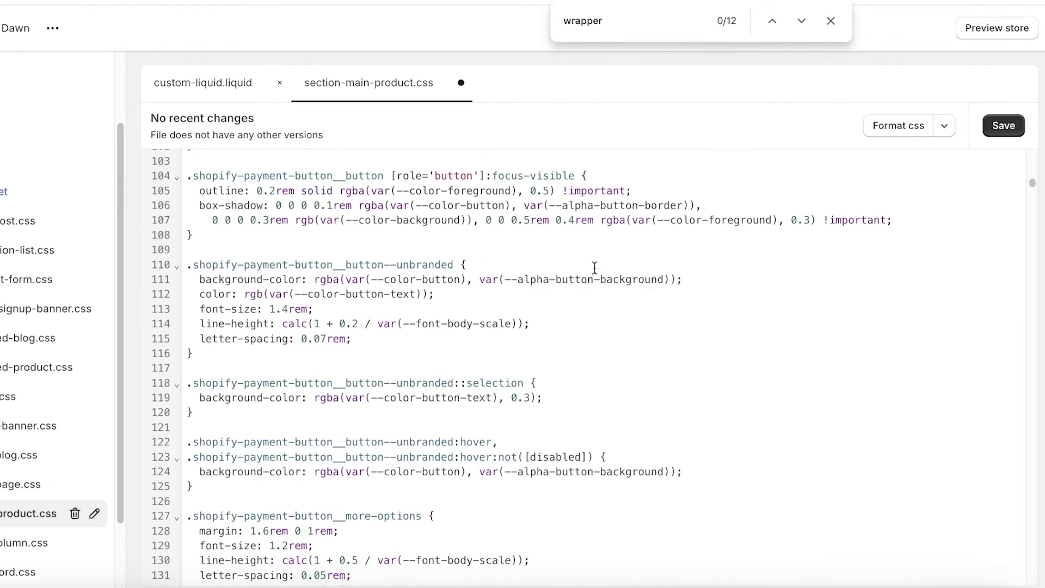
{"action": "left_click", "coordinate": [1004, 126]}
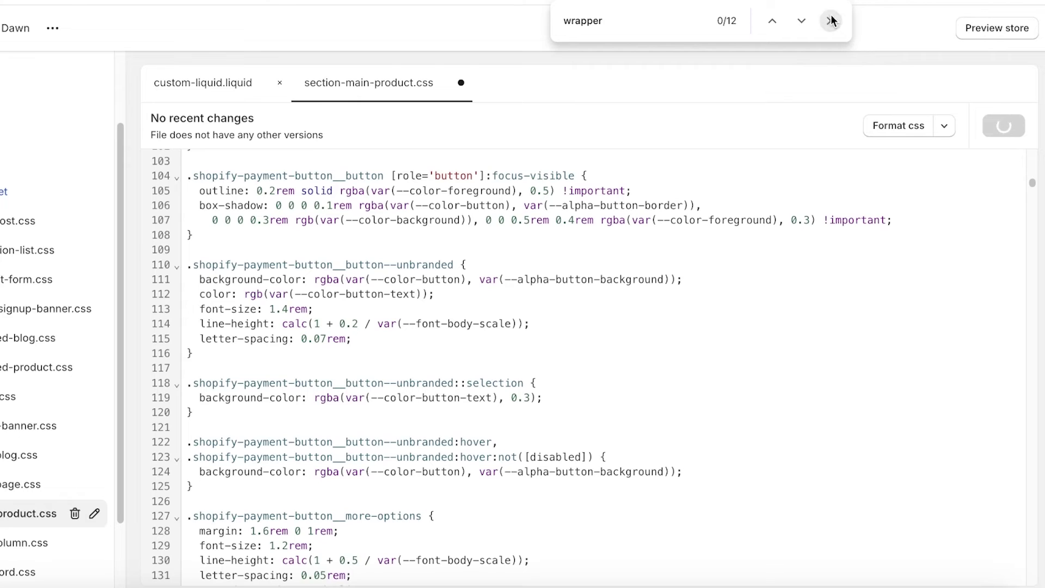
{"action": "left_click", "coordinate": [830, 22]}
Scroll through the bunny romper product page preview to check the narrowed product images
{"action": "scroll", "coordinate": [317, 234], "scroll_direction": "down", "scroll_amount": 11}
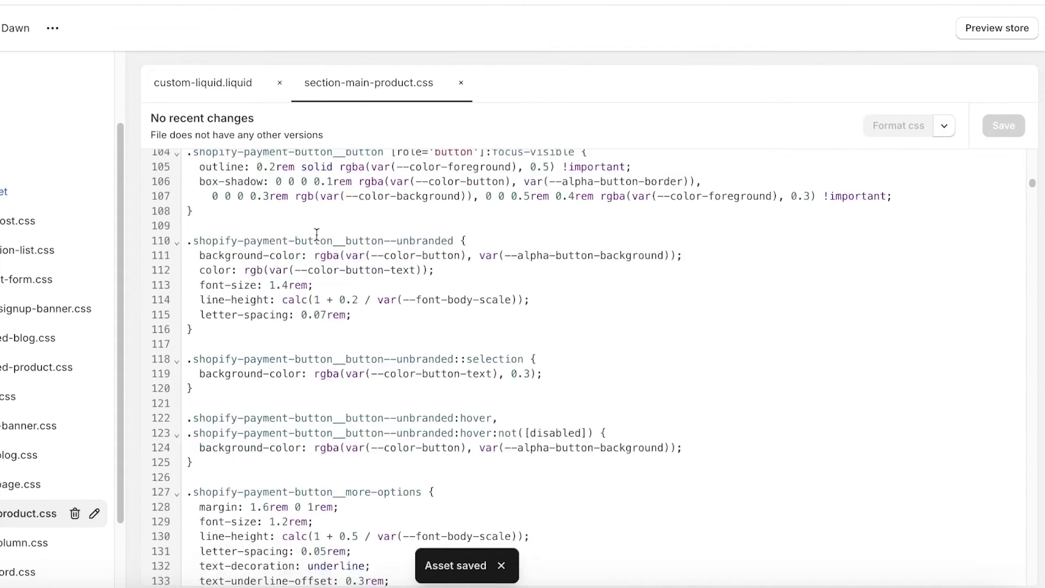
{"action": "scroll", "coordinate": [388, 235], "scroll_direction": "up", "scroll_amount": 5}
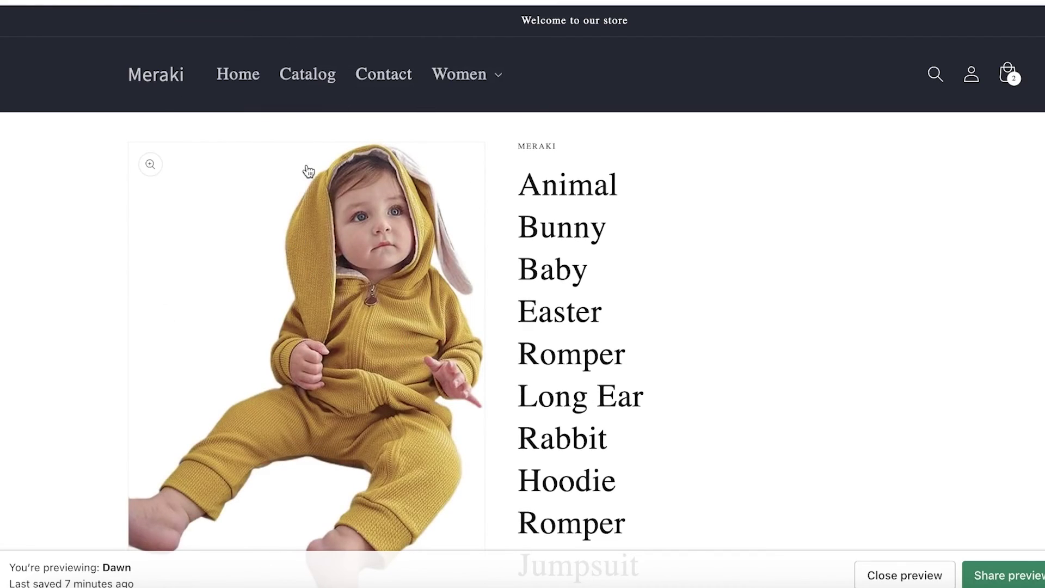
{"action": "scroll", "coordinate": [490, 236], "scroll_direction": "down", "scroll_amount": 3}
{"action": "scroll", "coordinate": [463, 392], "scroll_direction": "down", "scroll_amount": 10}
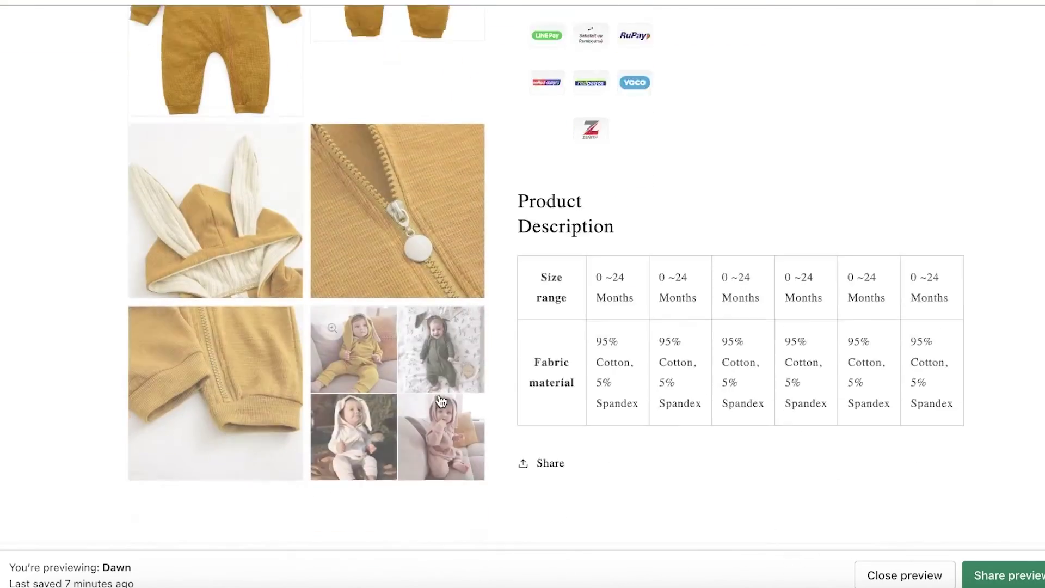
{"action": "scroll", "coordinate": [441, 403], "scroll_direction": "up", "scroll_amount": 15}
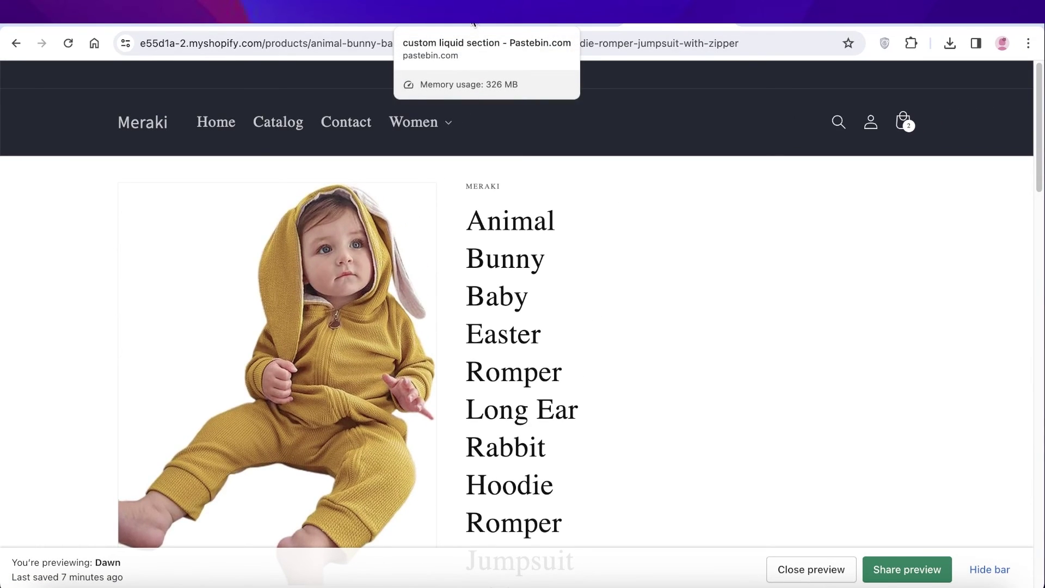
Glance at the Pastebin tab, then exit Edit code back to the Online Store themes page
{"action": "left_click", "coordinate": [472, 23]}
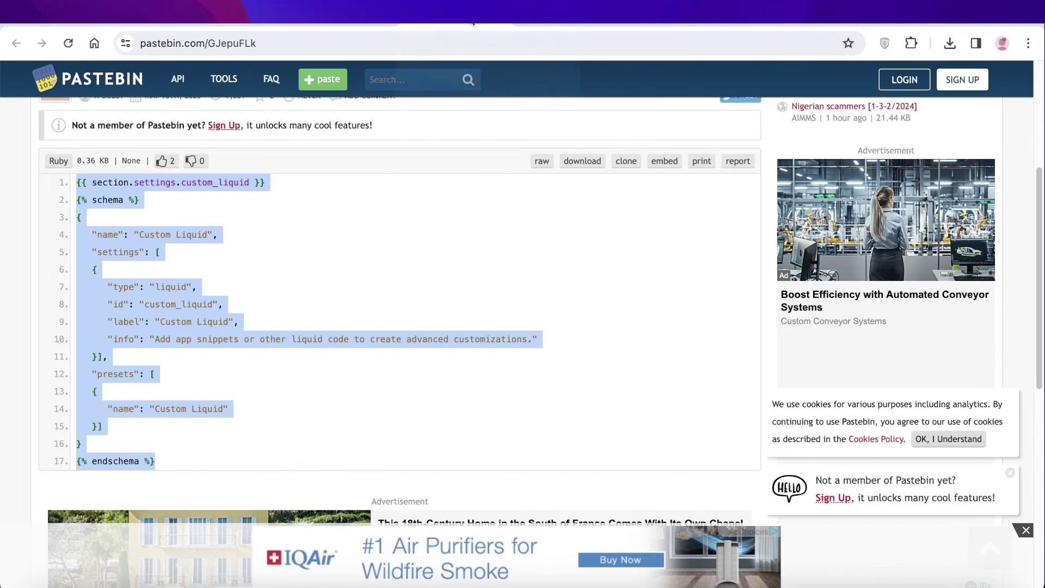
{"action": "scroll", "coordinate": [560, 188], "scroll_direction": "up", "scroll_amount": 5}
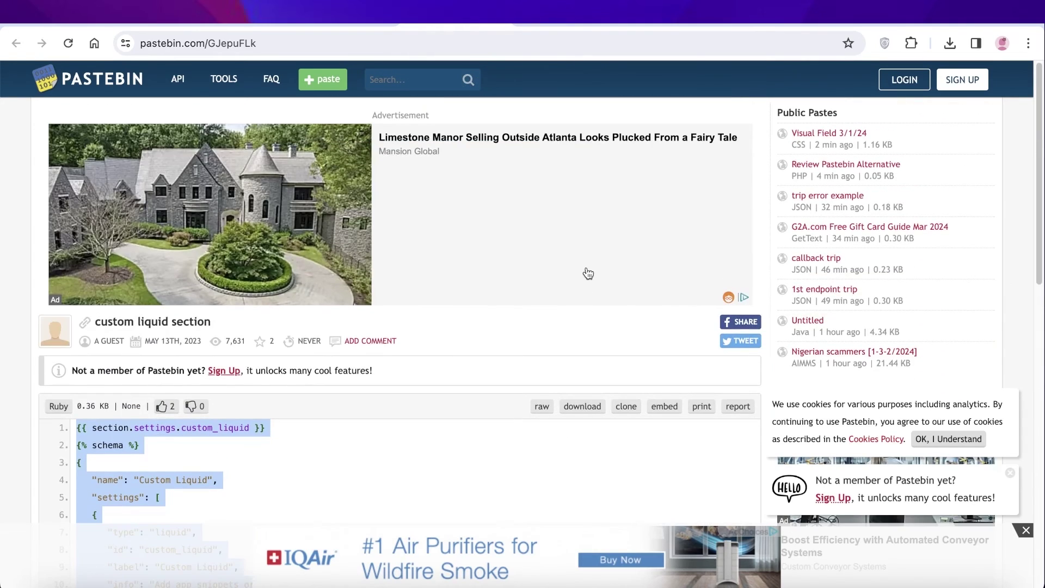
{"action": "left_click", "coordinate": [586, 23]}
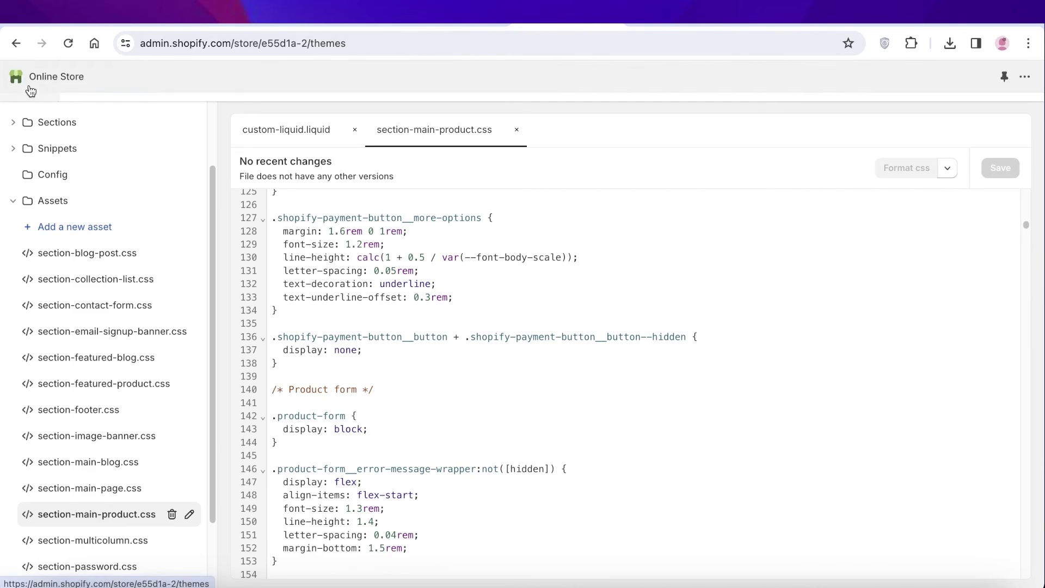
{"action": "left_click", "coordinate": [20, 80]}
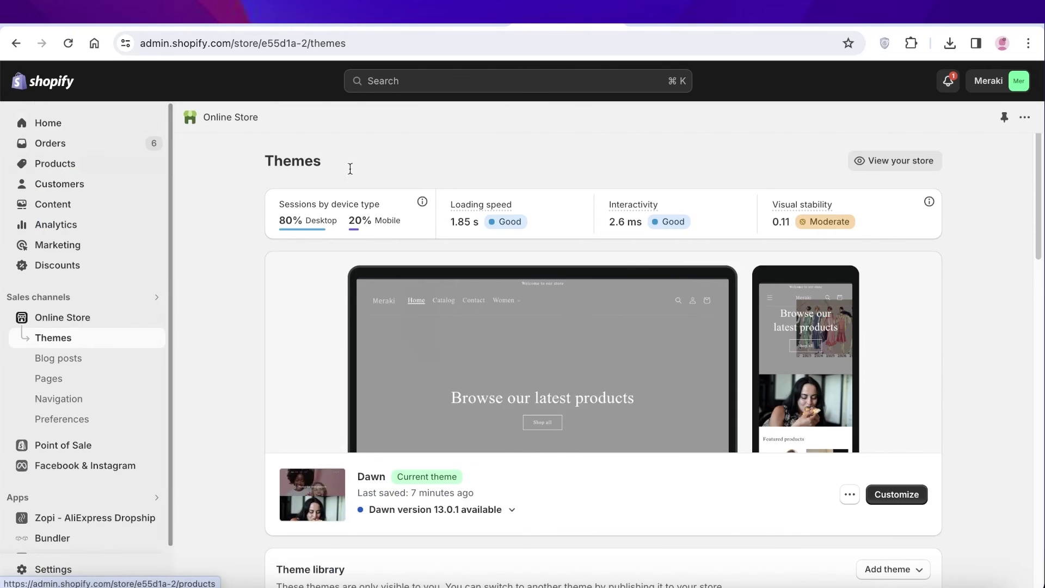